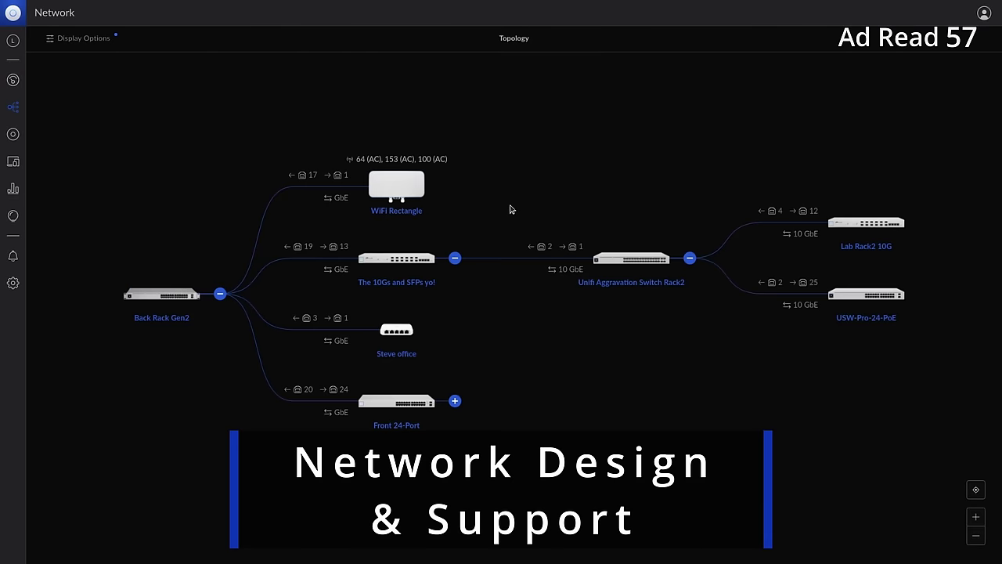
- Expand Front 24-Port and Front 8-Port POE in UniFi, then view WIN10LAB's memory, disk, network and ports
click(453, 401)
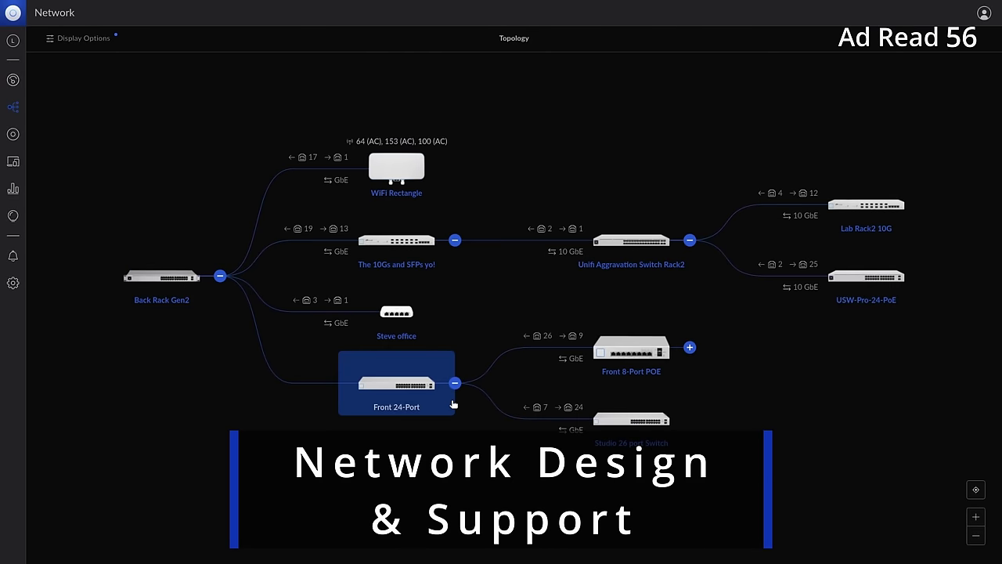
click(689, 347)
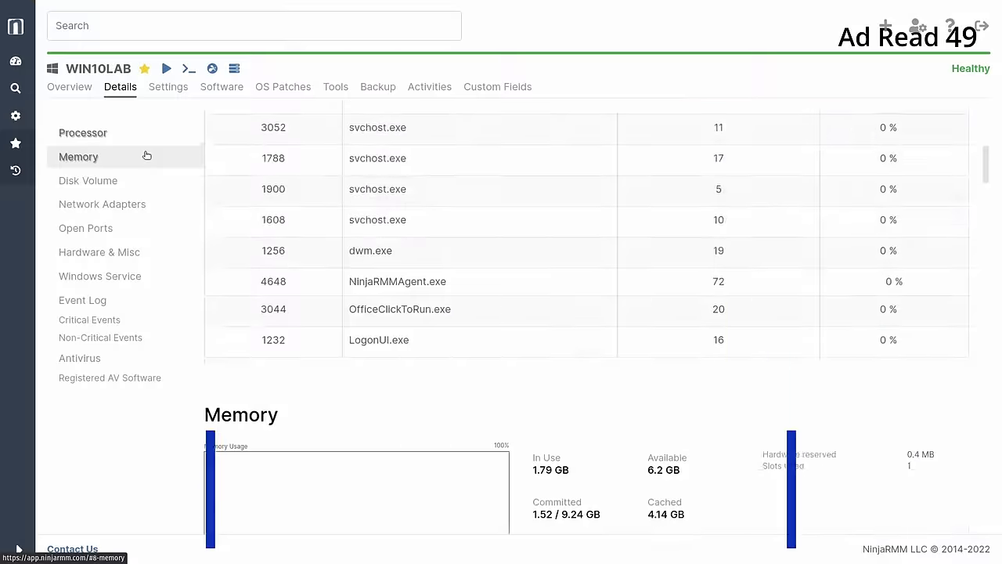
click(146, 156)
click(135, 182)
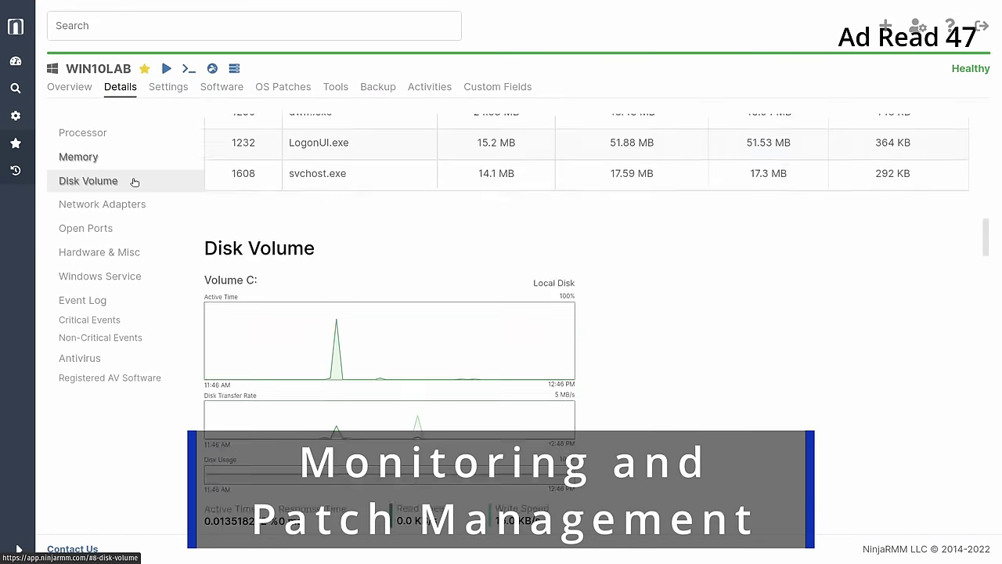
click(133, 201)
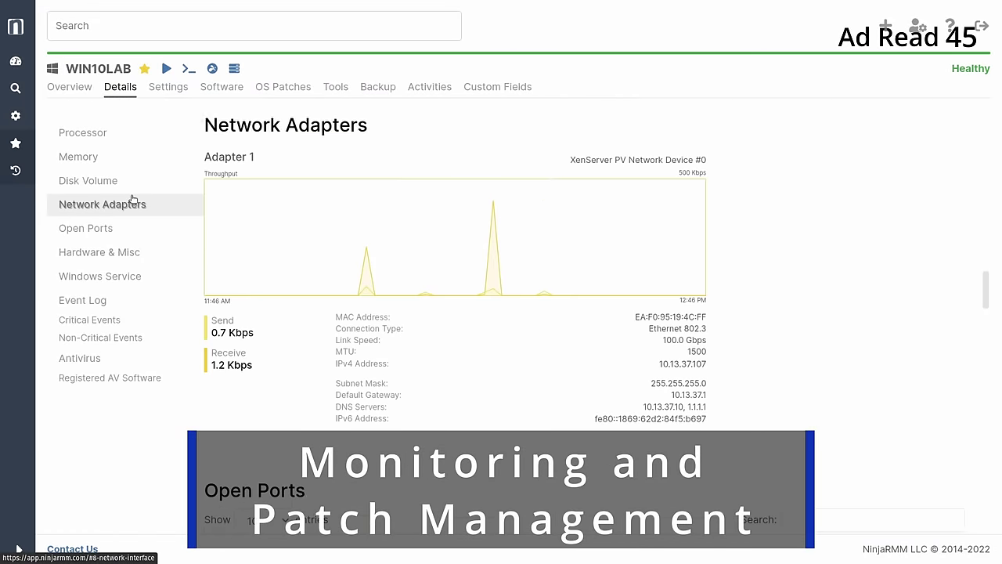
click(134, 228)
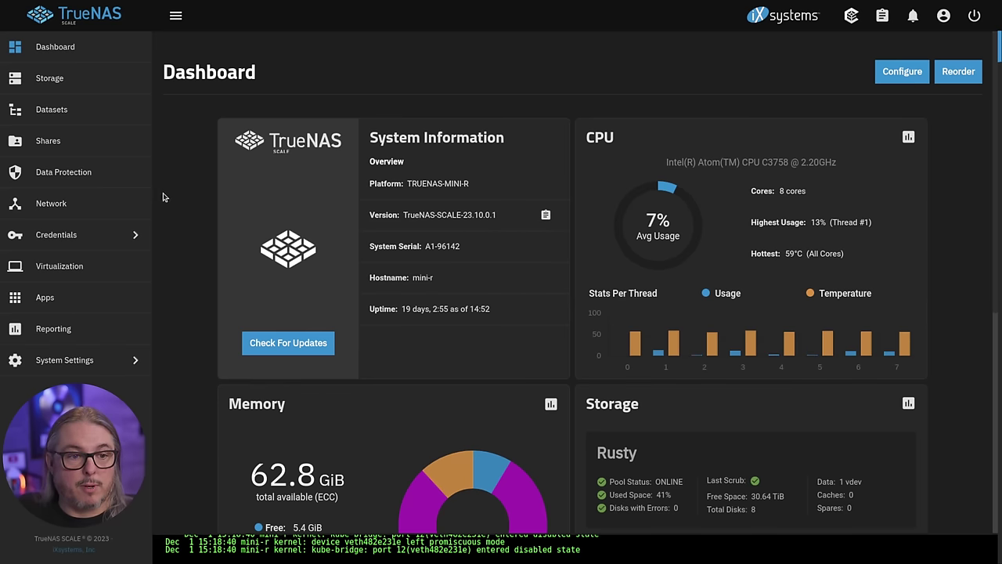
- Open the Datasets page and select the Flashy pool as the parent
click(84, 109)
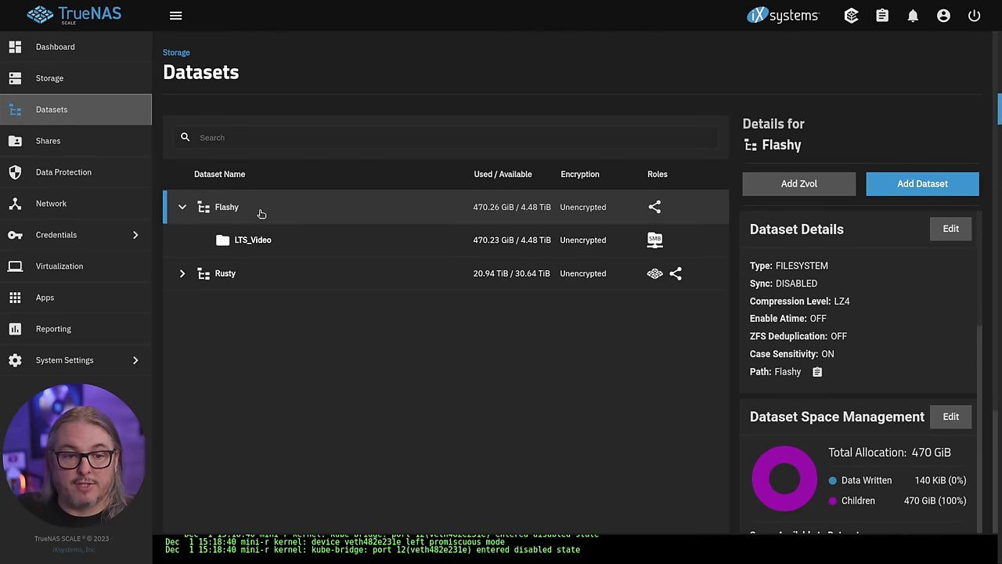
click(262, 211)
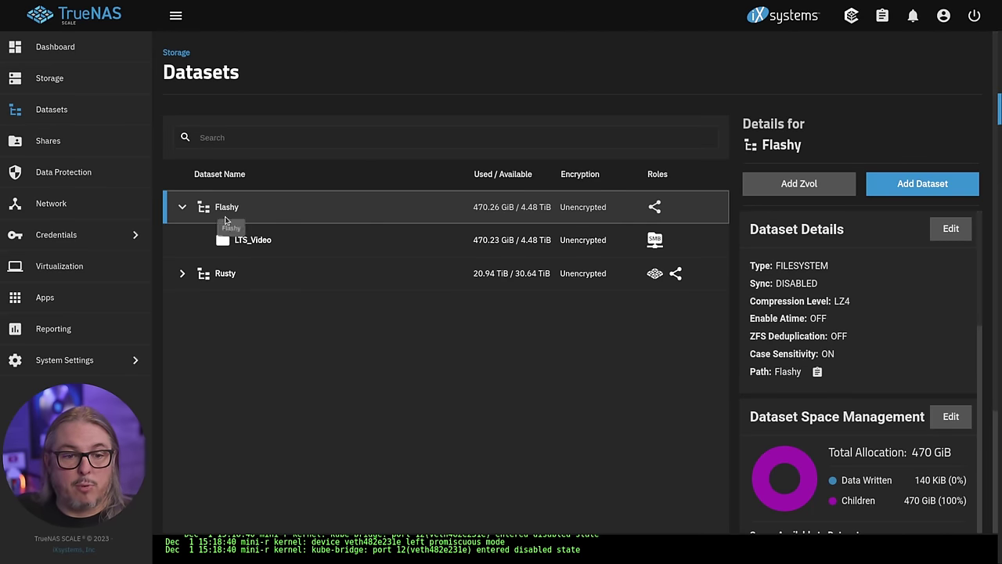
- Create dataset YouTube_Rysnc_Demo under Flashy with the same name as comment and share type Apps
click(944, 185)
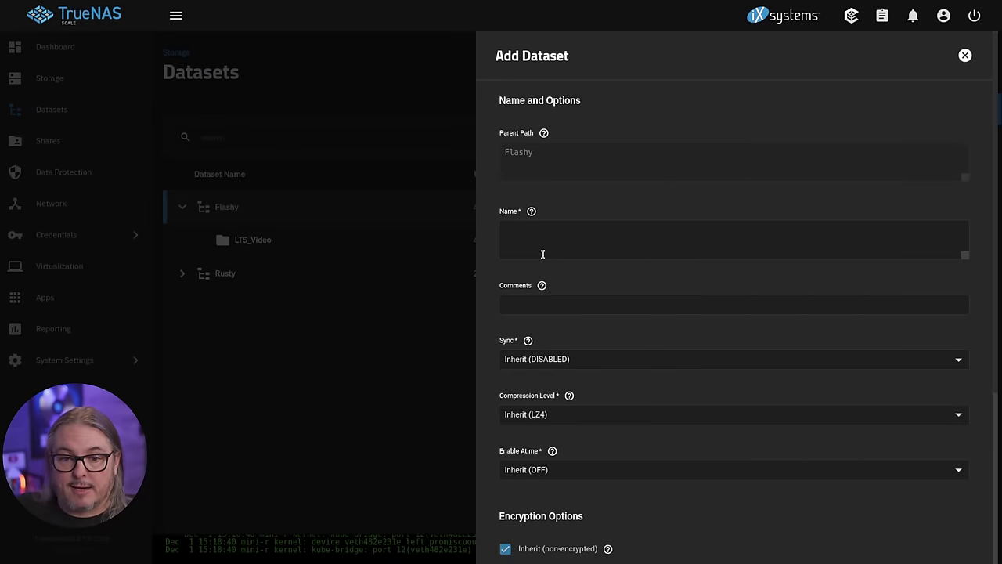
click(561, 251)
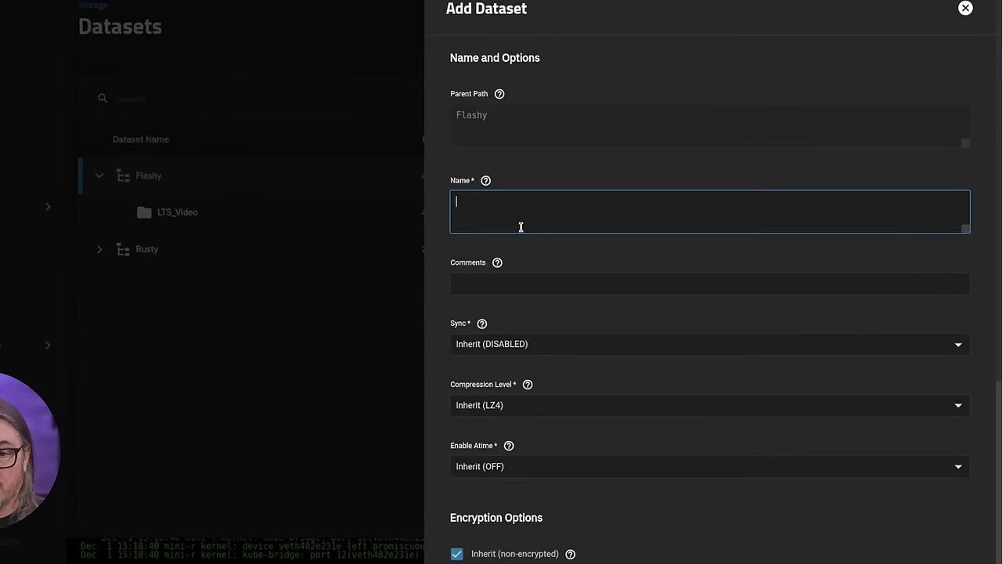
text(YouTube_Rysnc_Demo)
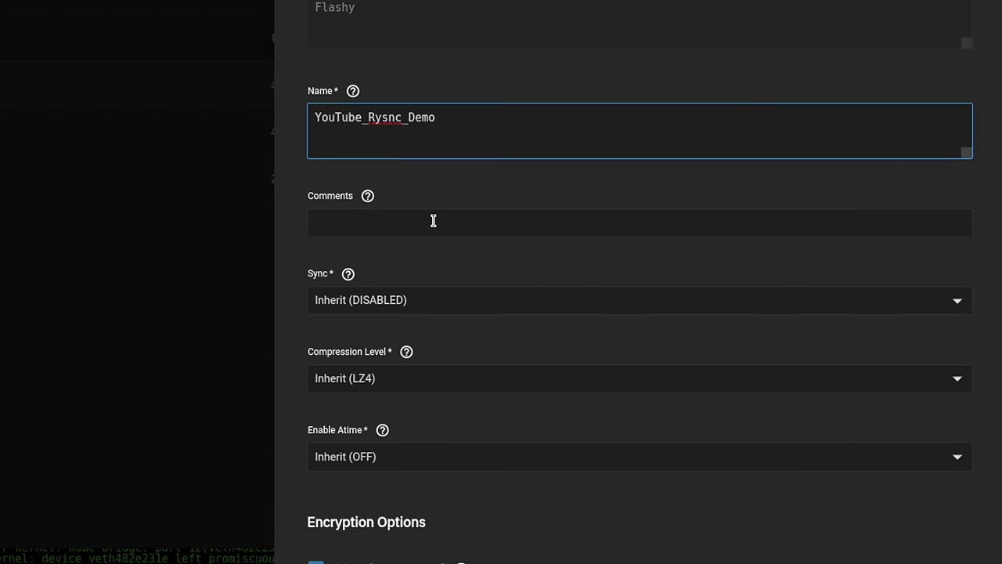
click(547, 280)
text(YouTube_Rysnc_Demo)
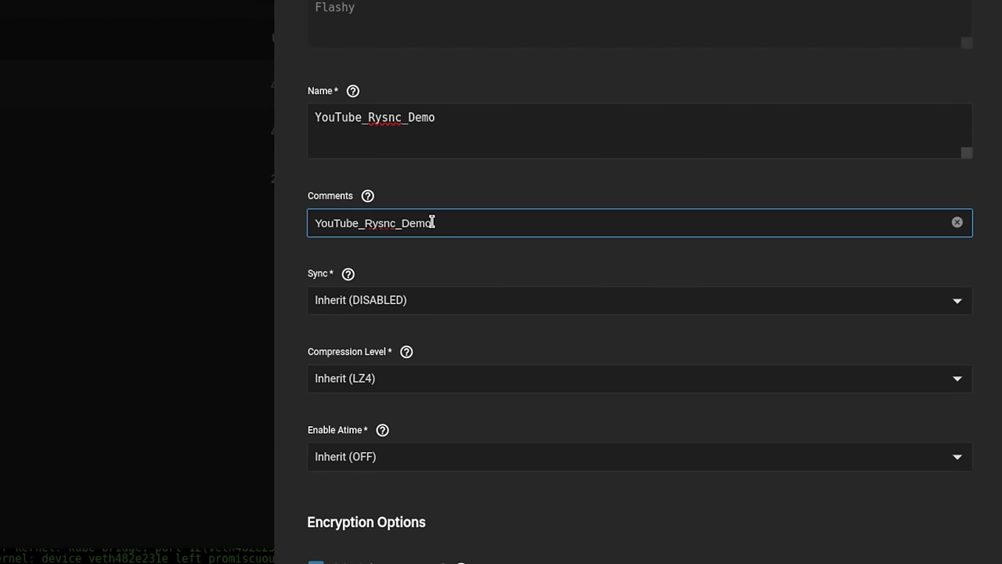
scroll(432, 224, down, 5)
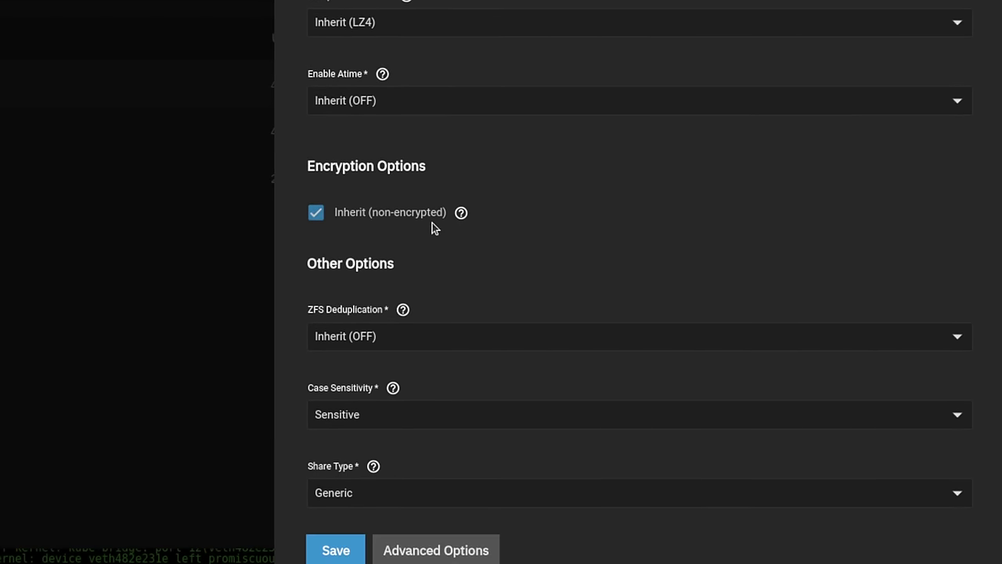
click(368, 495)
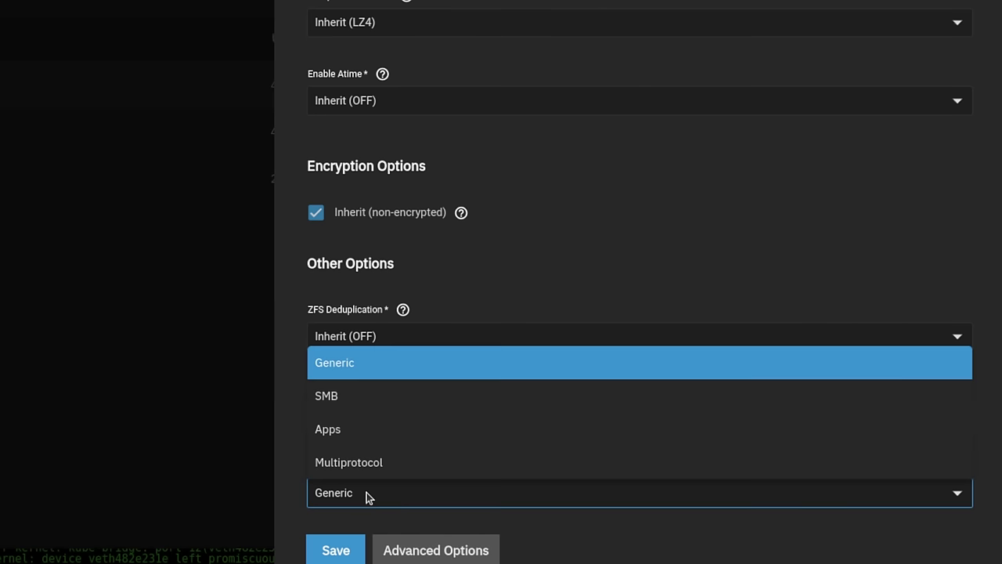
click(375, 430)
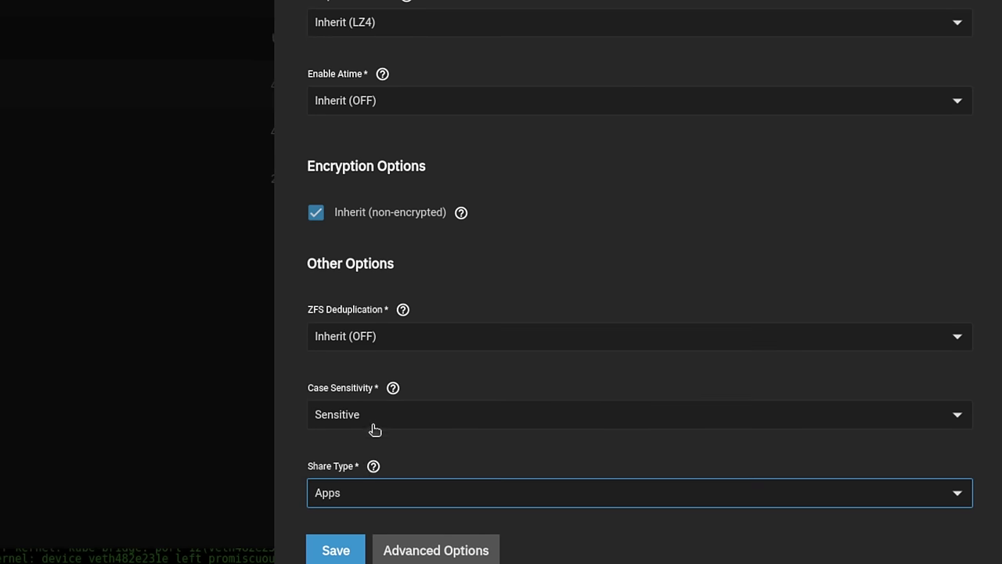
click(335, 552)
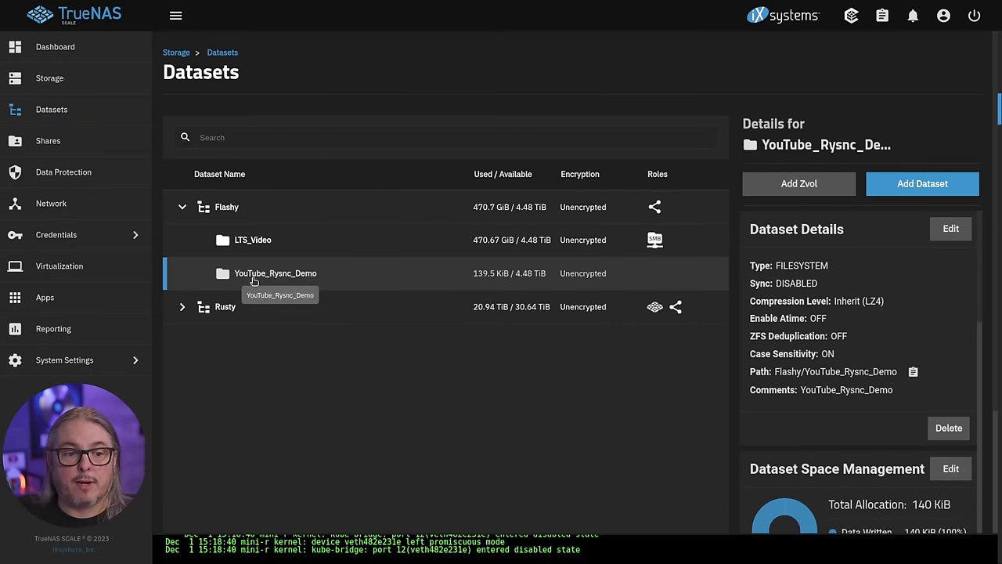
- Review the installed rsyncd app's details, then browse the app catalog for rsync
click(67, 301)
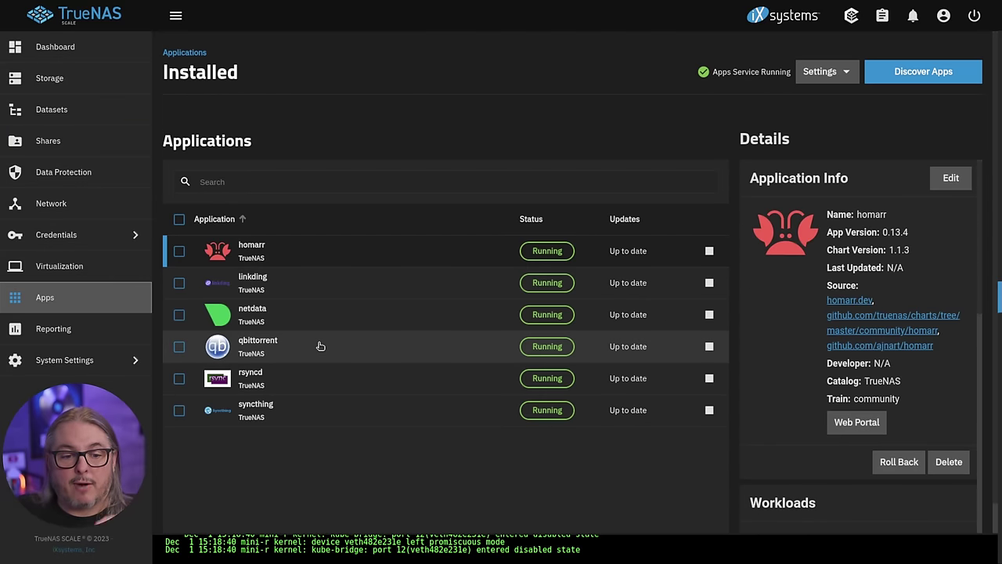
click(312, 376)
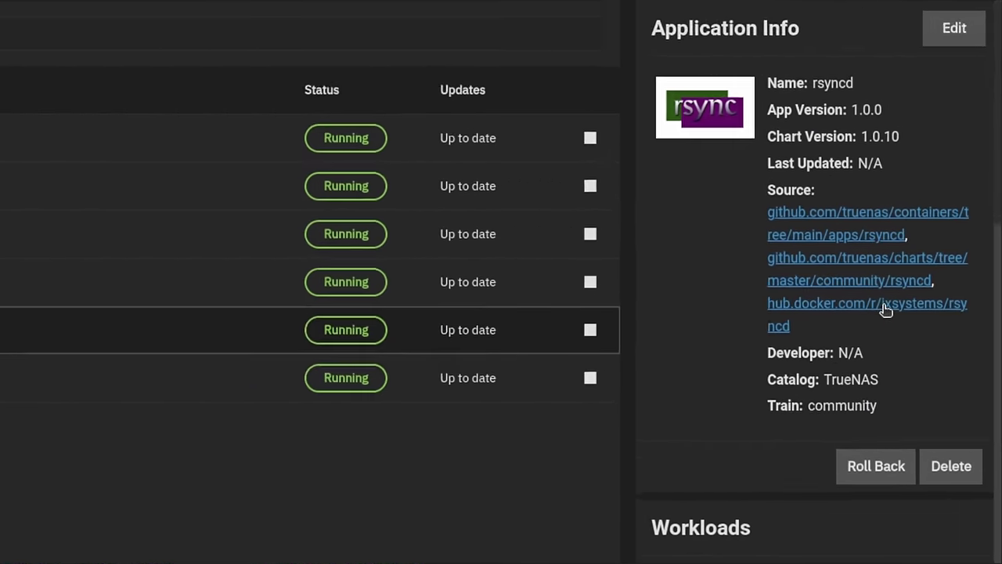
scroll(861, 395, down, 3)
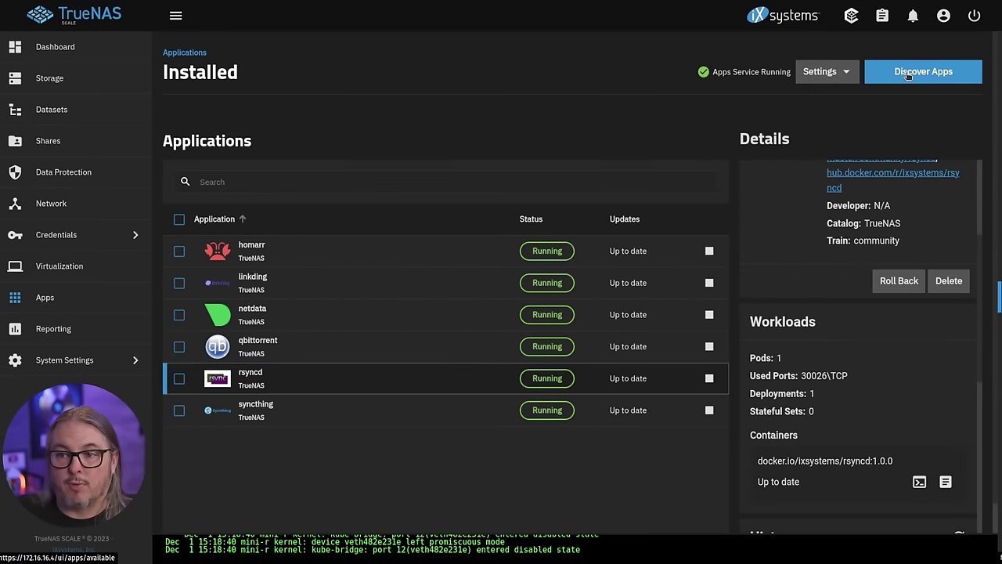
click(909, 72)
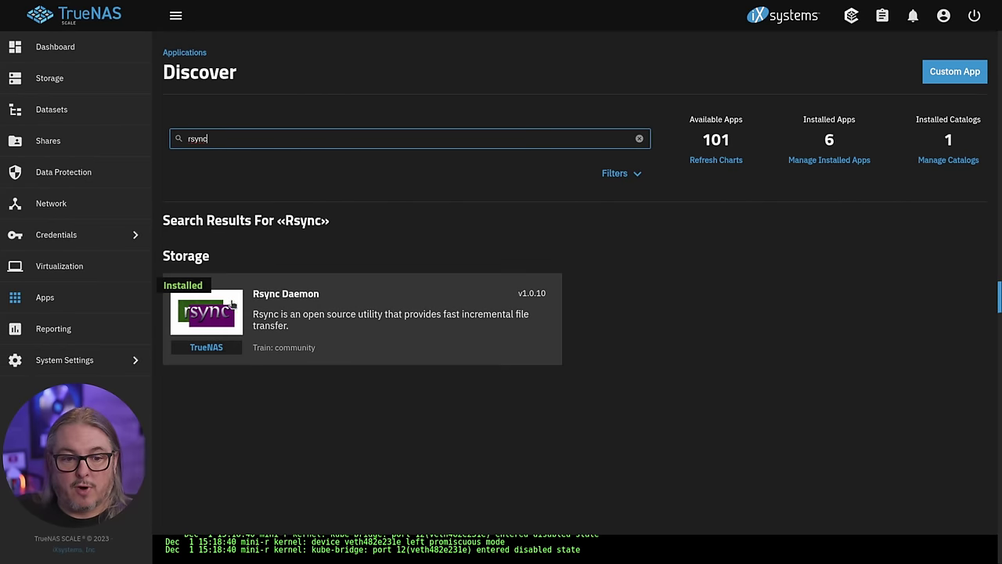
- Start installing another Rsync Daemon named rsyncd-youtube with rsync port 30027
click(227, 313)
click(235, 229)
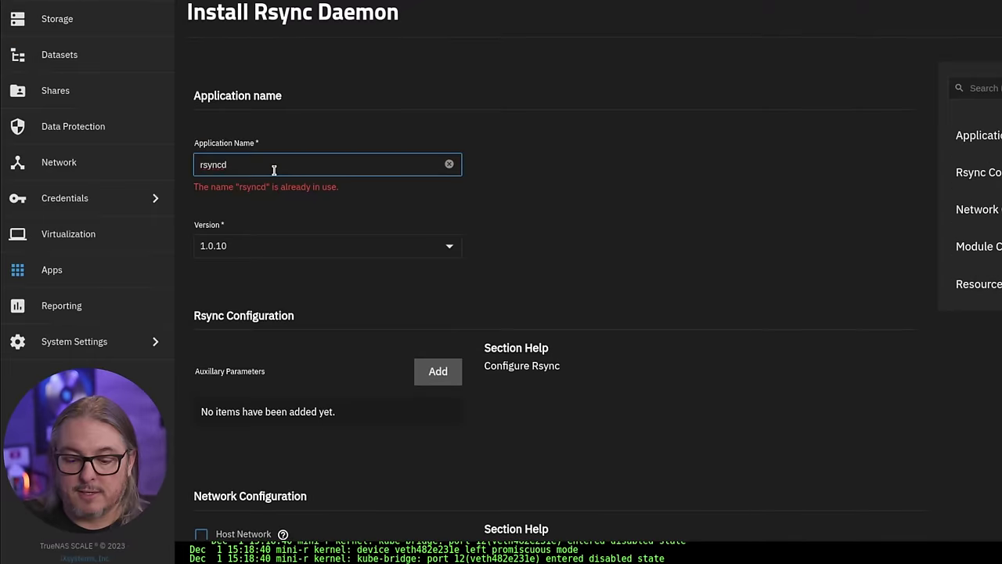
text(-you)
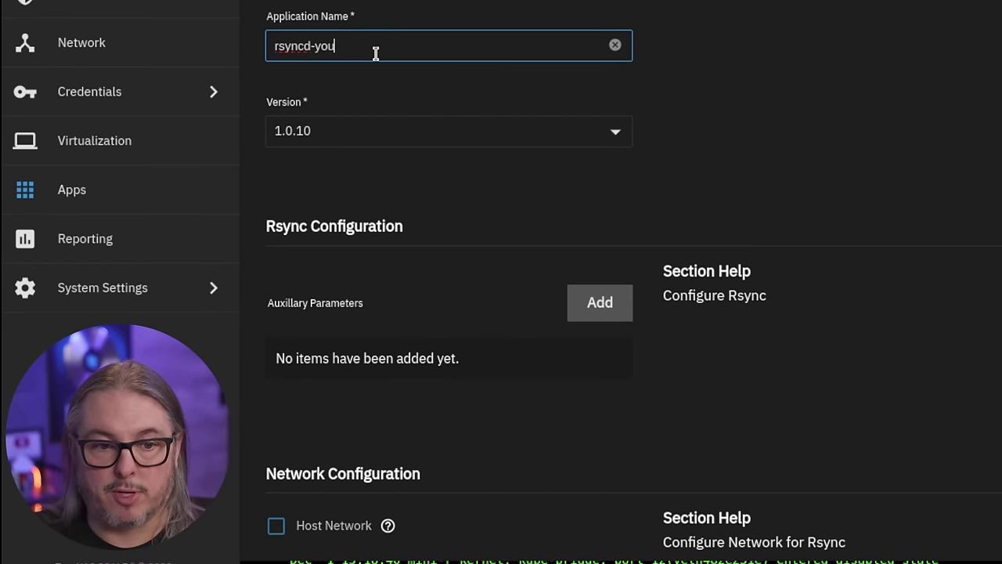
text(tube)
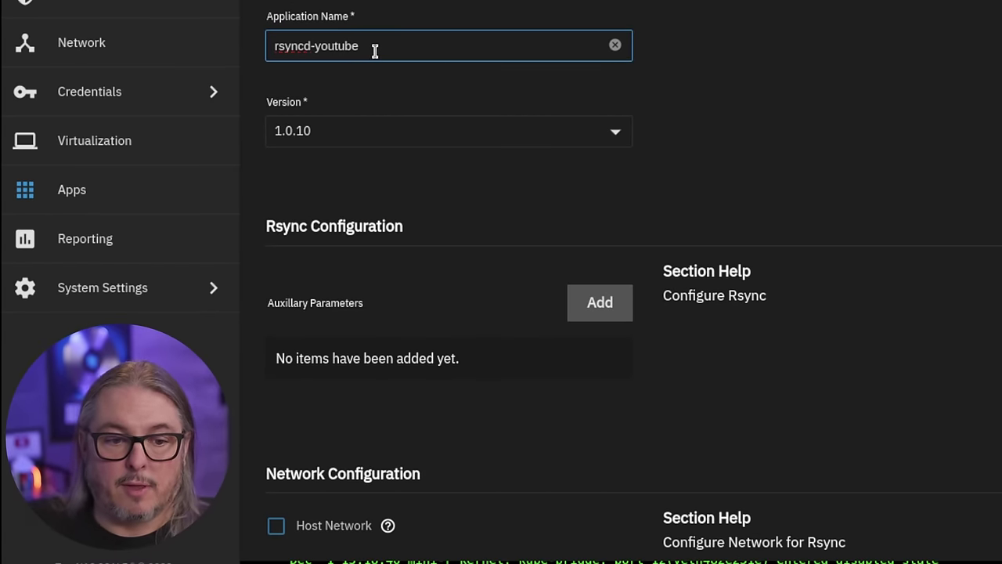
scroll(372, 30, down, 5)
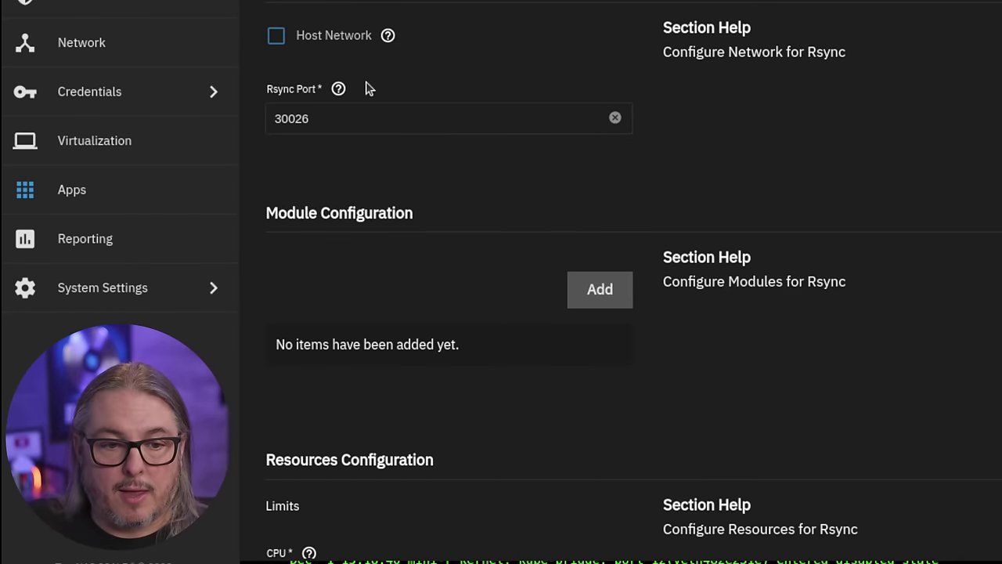
click(371, 121)
key(BackSpace)
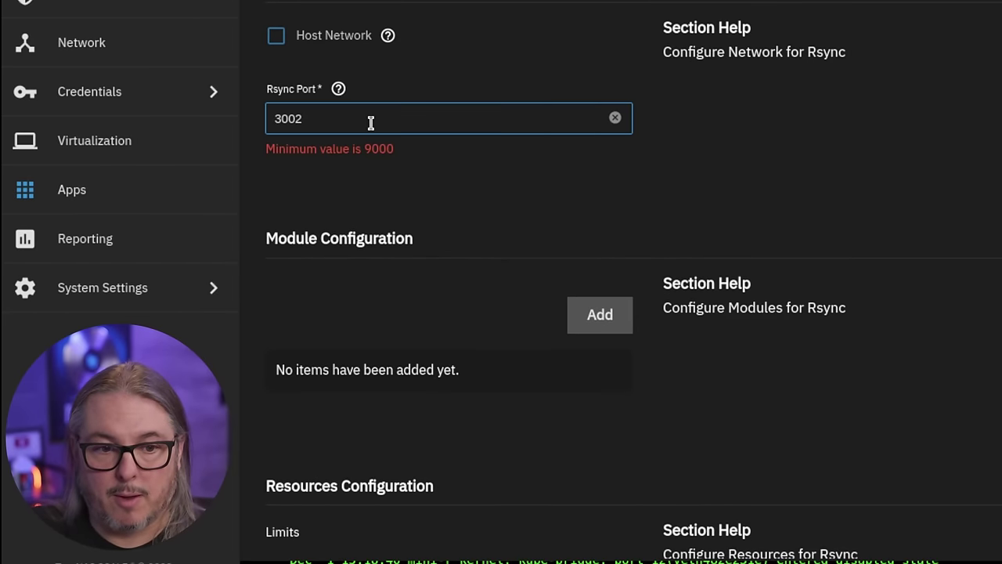
text(7)
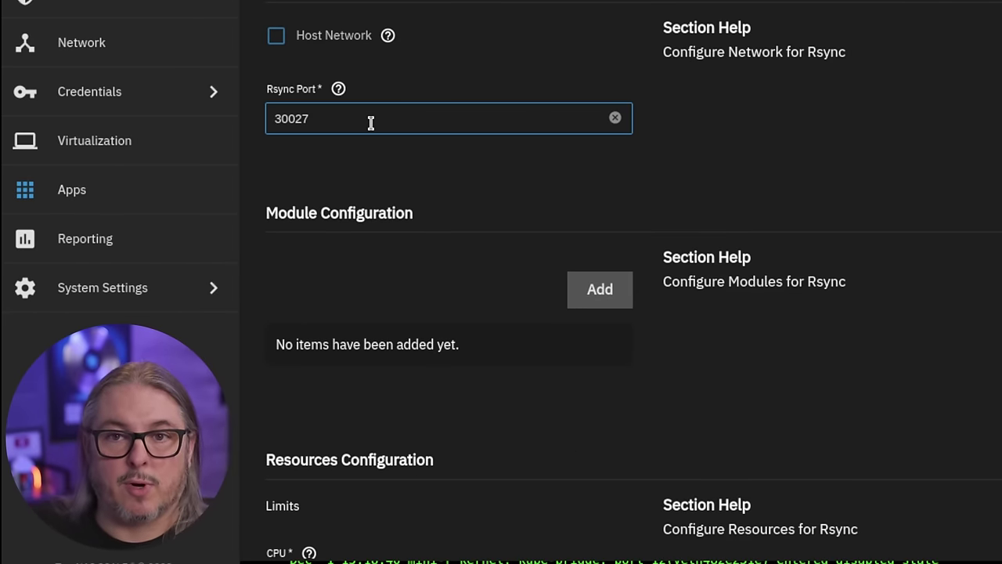
scroll(371, 123, down, 3)
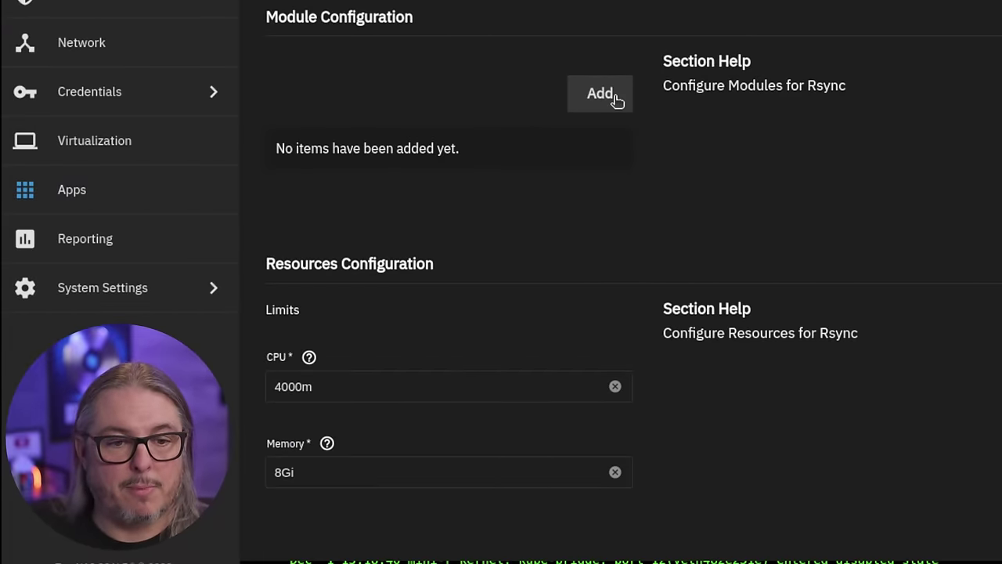
- Add an rsync module named YouTube_Rysnc_Demo, reusing the name as its comment
click(593, 102)
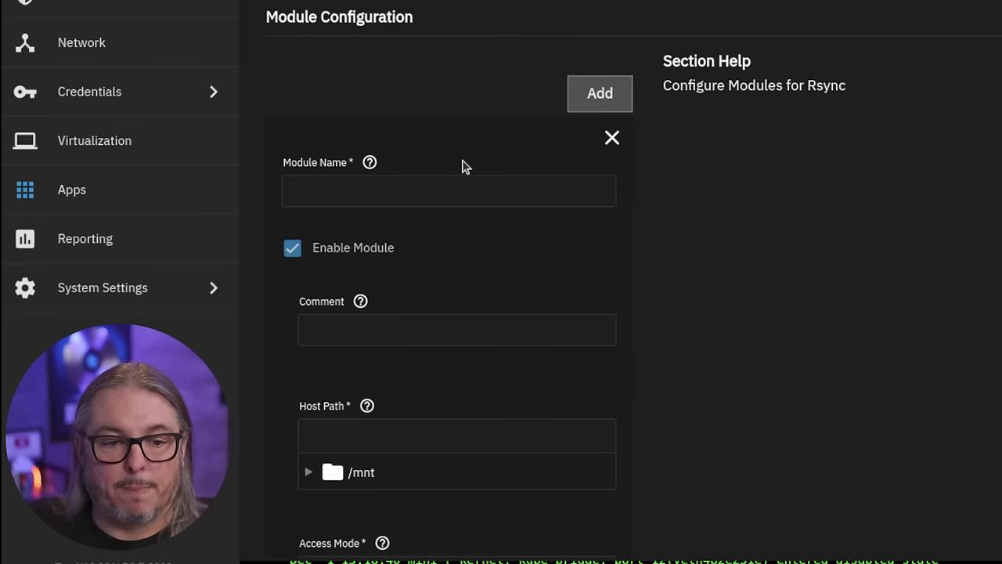
click(411, 194)
text(YouTube_Rysnc_Demo)
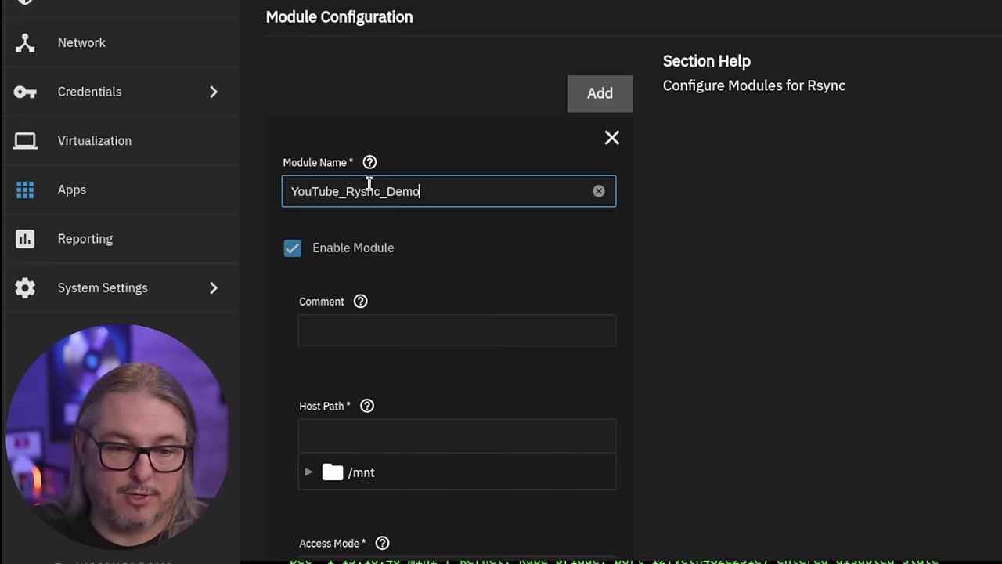
click(438, 326)
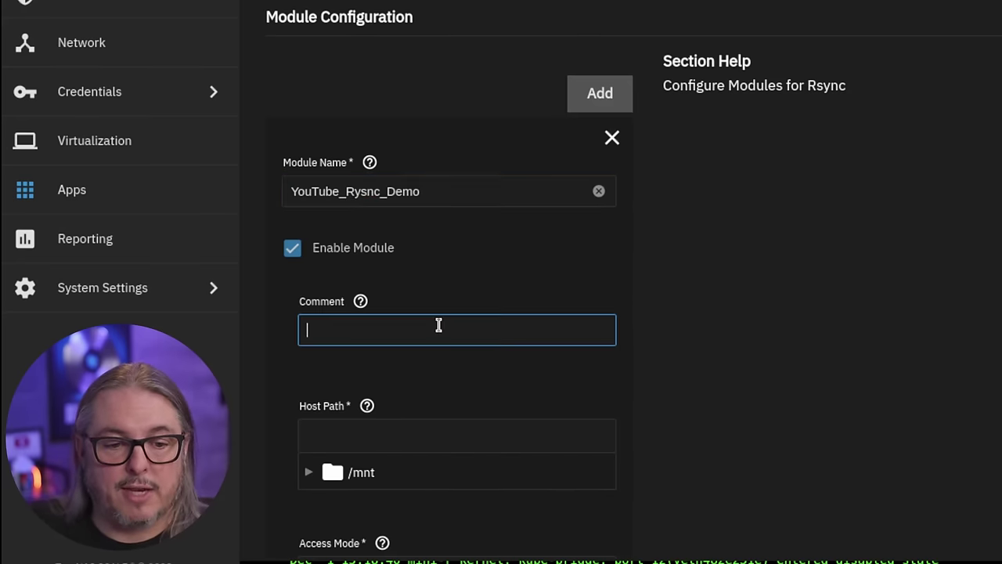
text(YouTube_Rysnc_Demo)
scroll(438, 327, down, 4)
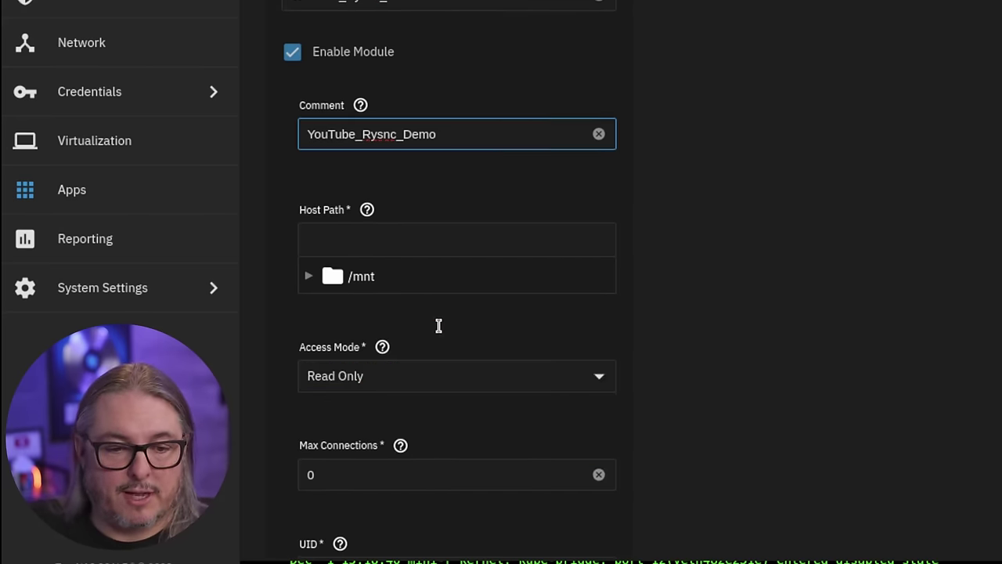
- Set the module's host path to /mnt/Flashy/YouTube_Rysnc_Demo with Read Write access
click(309, 179)
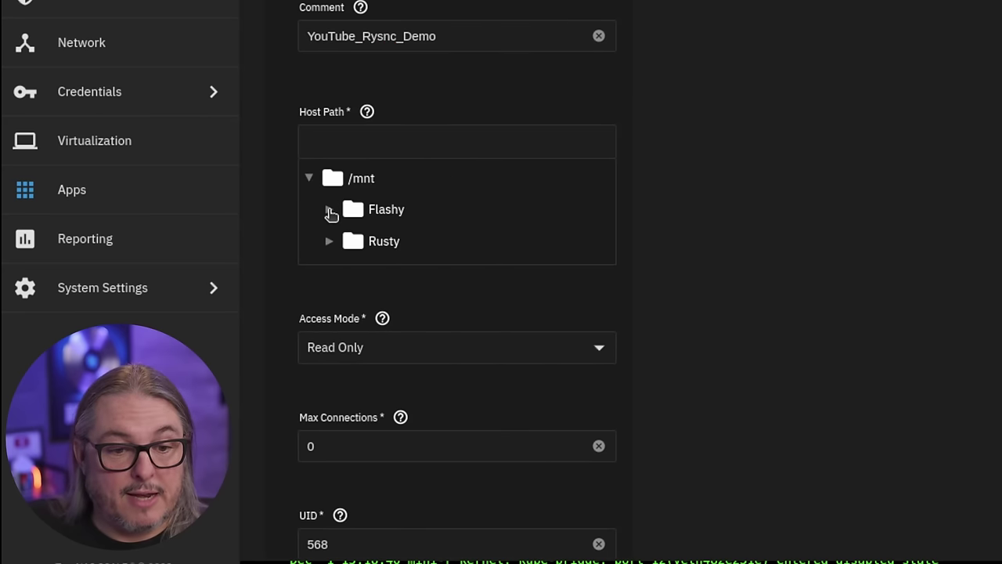
click(330, 210)
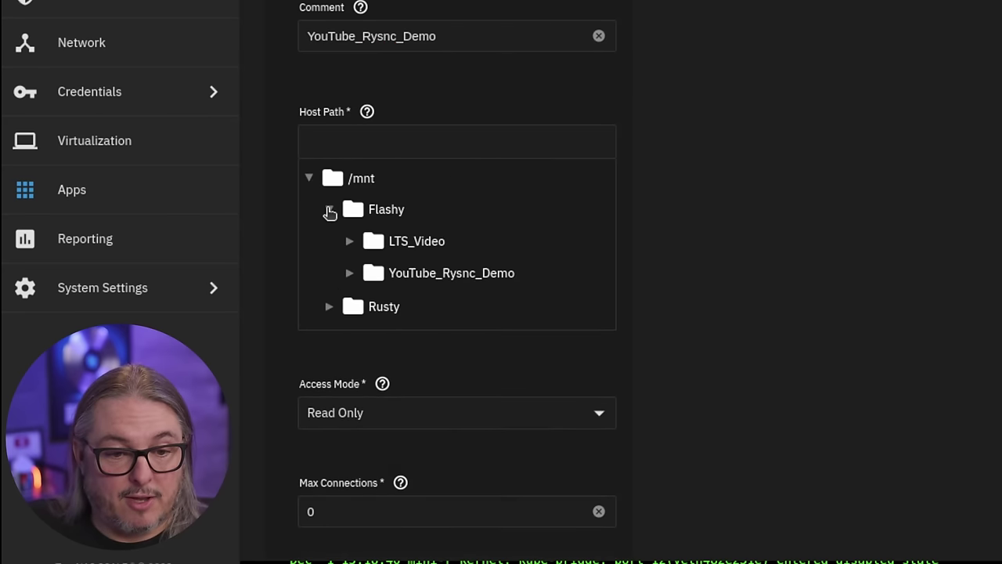
click(432, 282)
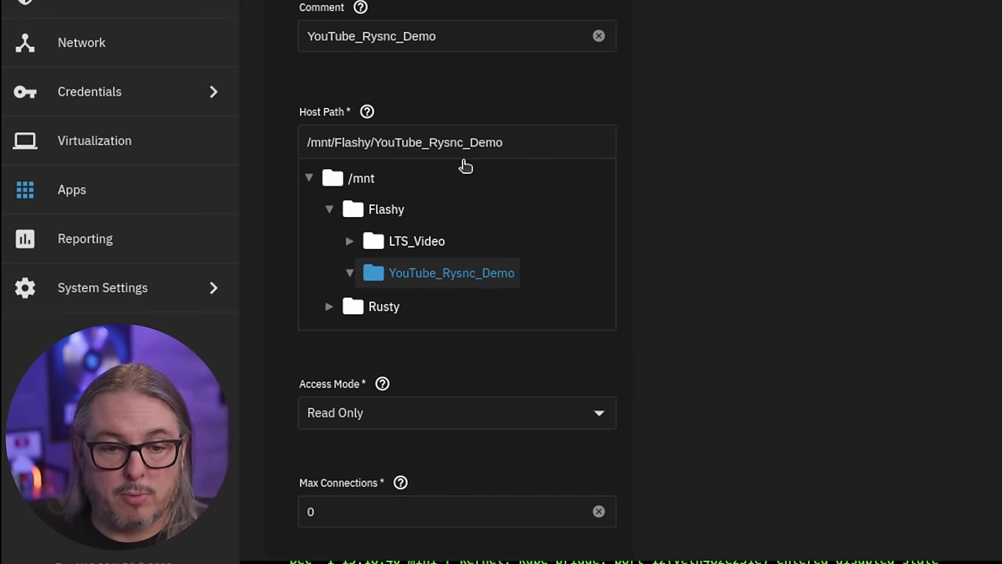
scroll(543, 126, down, 5)
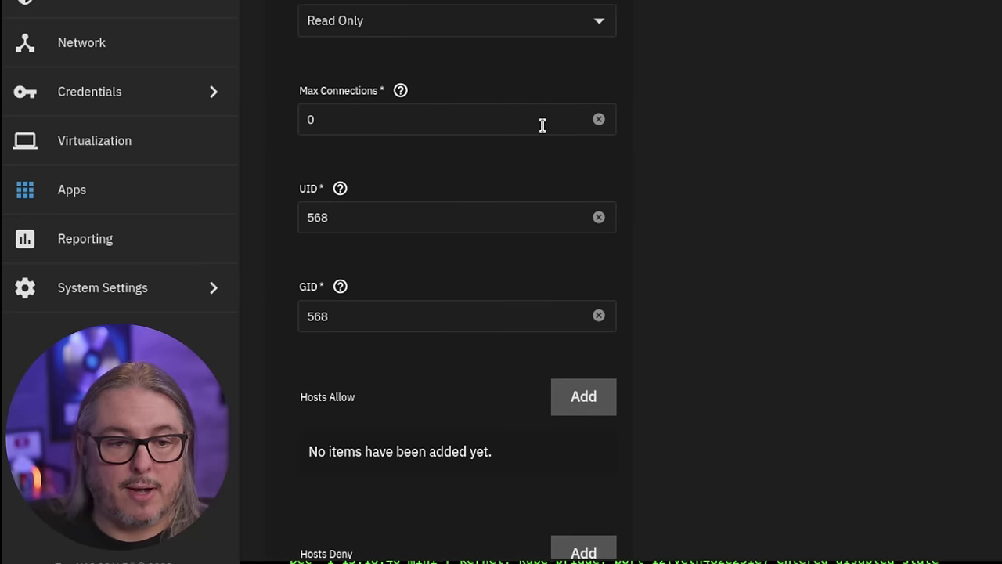
click(415, 23)
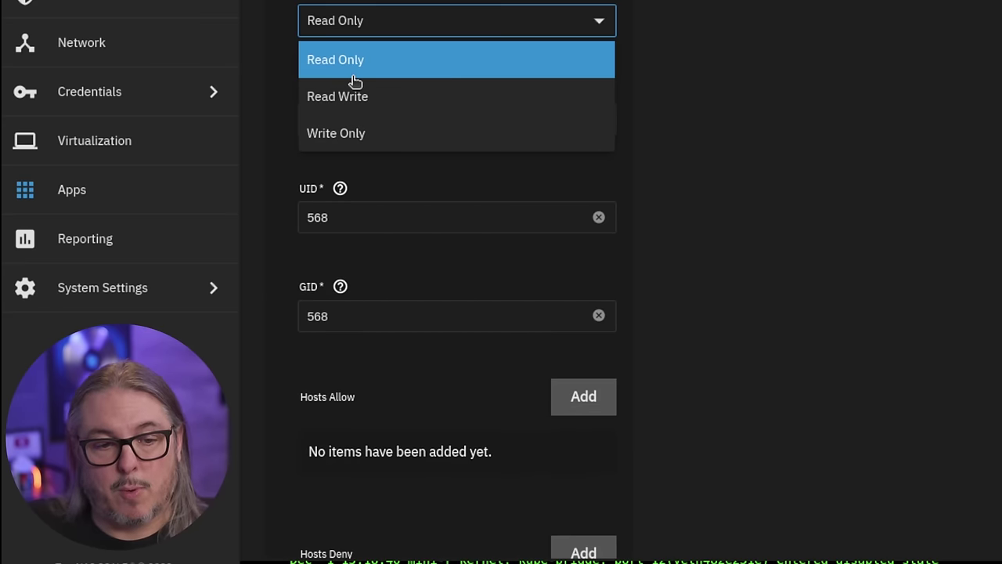
click(389, 96)
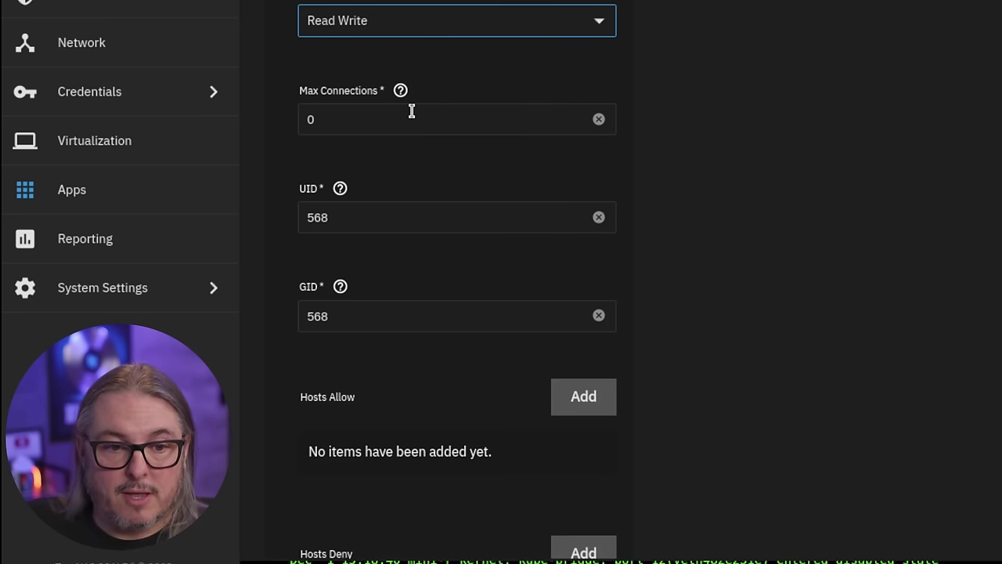
- Keep the module's Max Connections at 0
scroll(412, 111, down, 1)
click(432, 20)
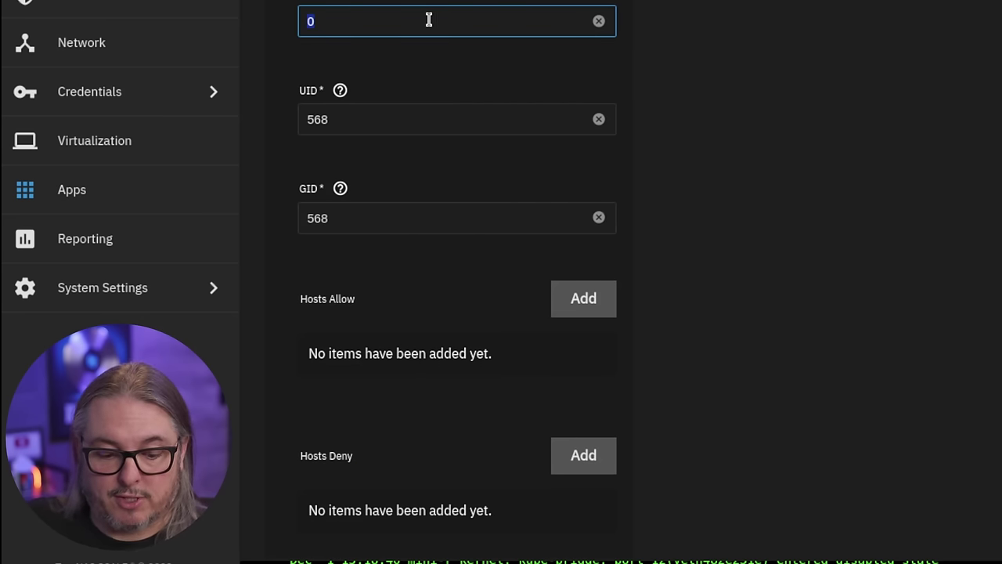
text(4)
key(BackSpace)
text(0)
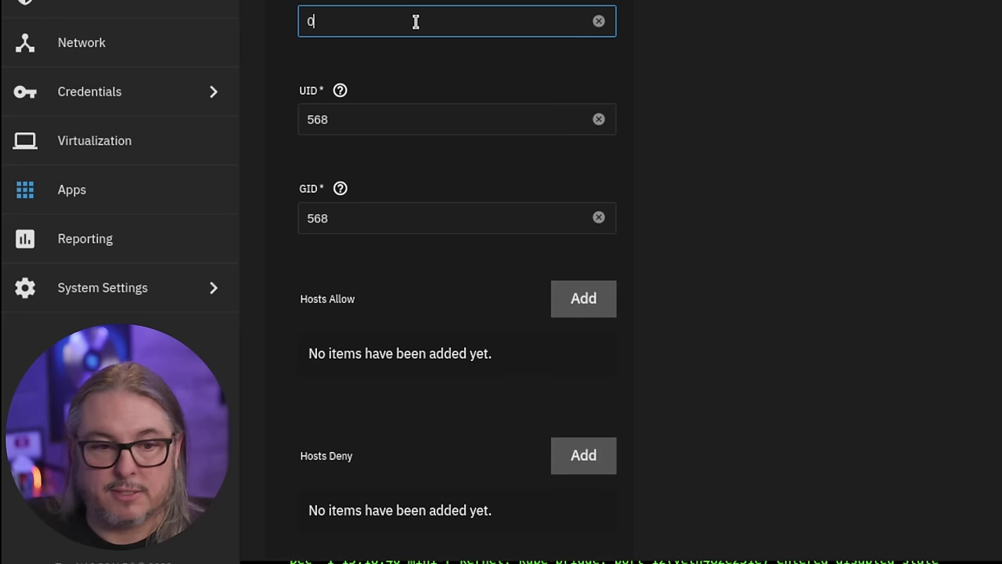
click(410, 86)
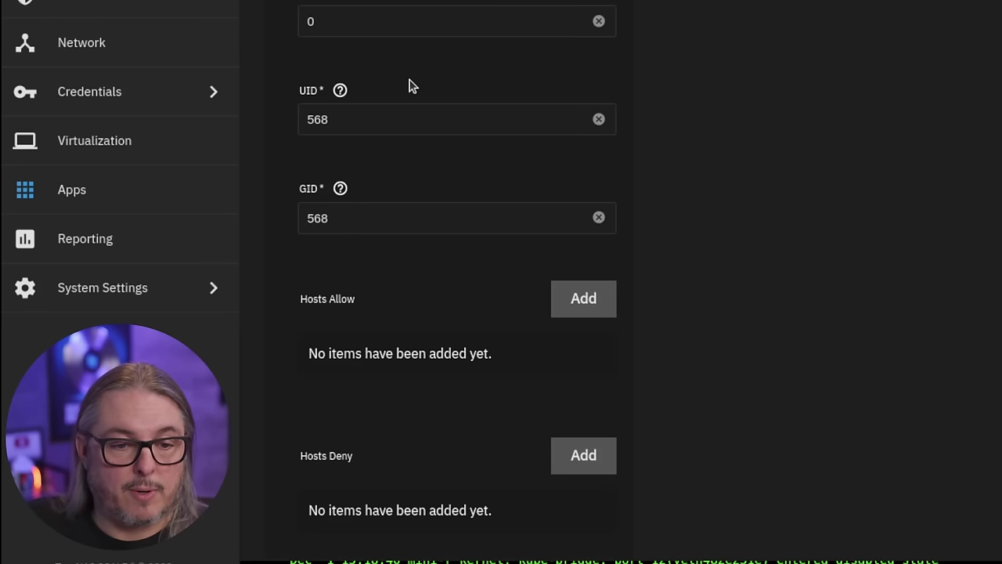
scroll(411, 86, down, 3)
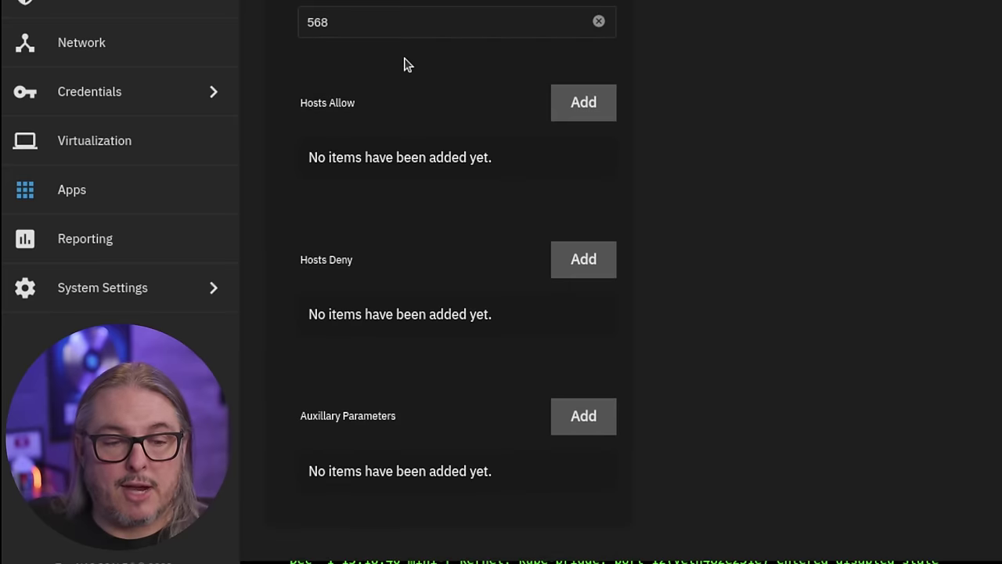
scroll(406, 65, down, 2)
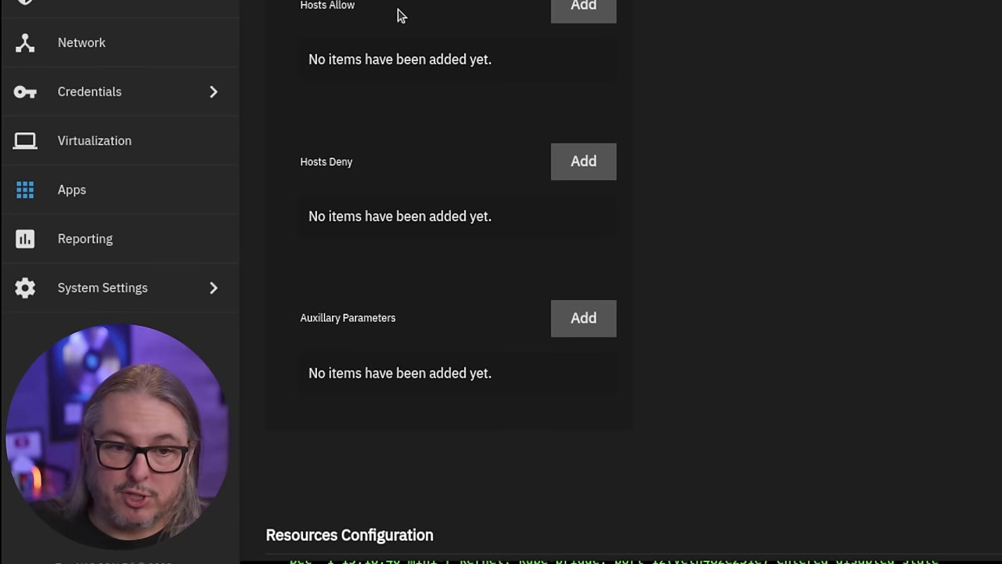
- Install rsyncd-youtube keeping resources at CPU 4000m and memory 8Gi
scroll(395, 191, down, 1)
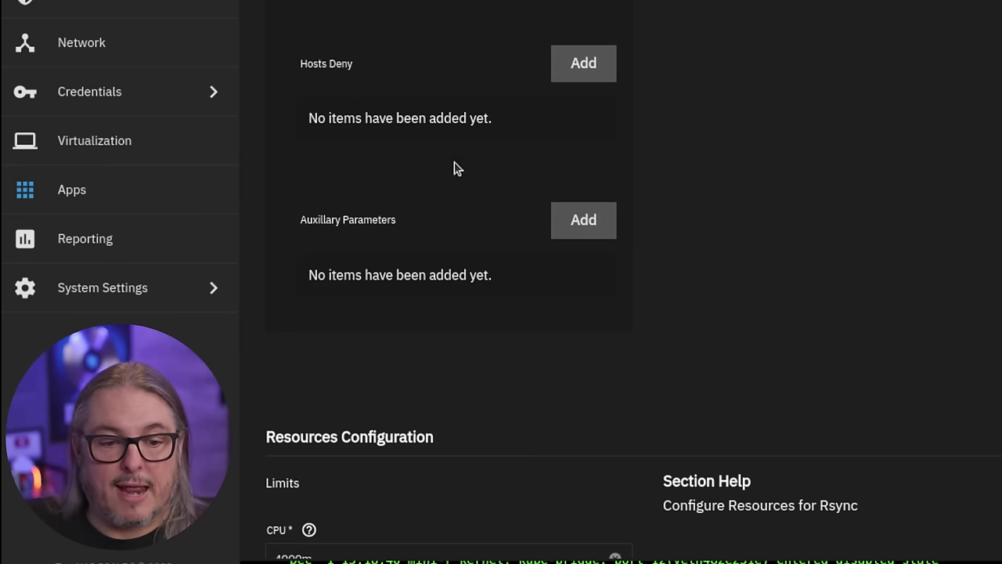
scroll(529, 180, down, 3)
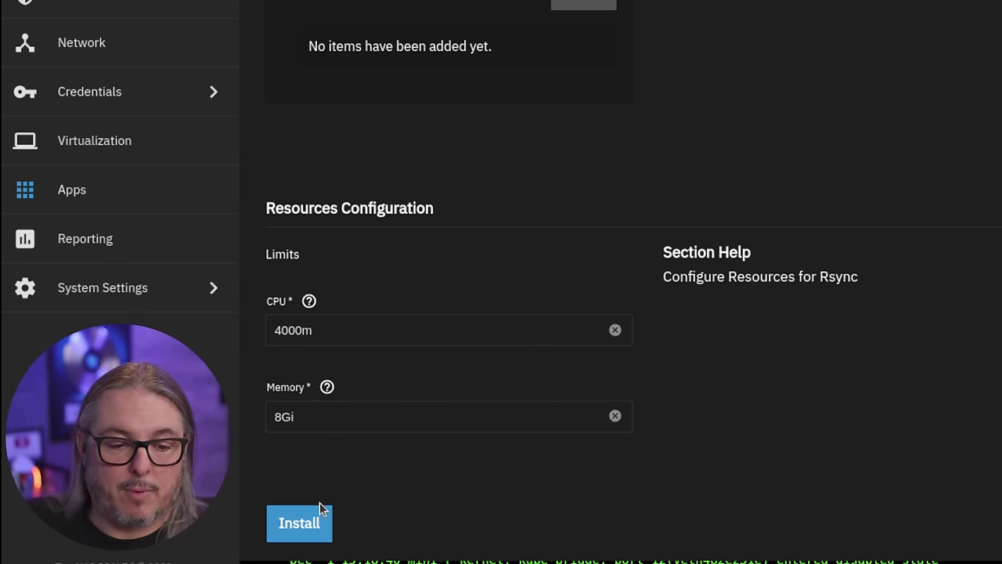
click(309, 534)
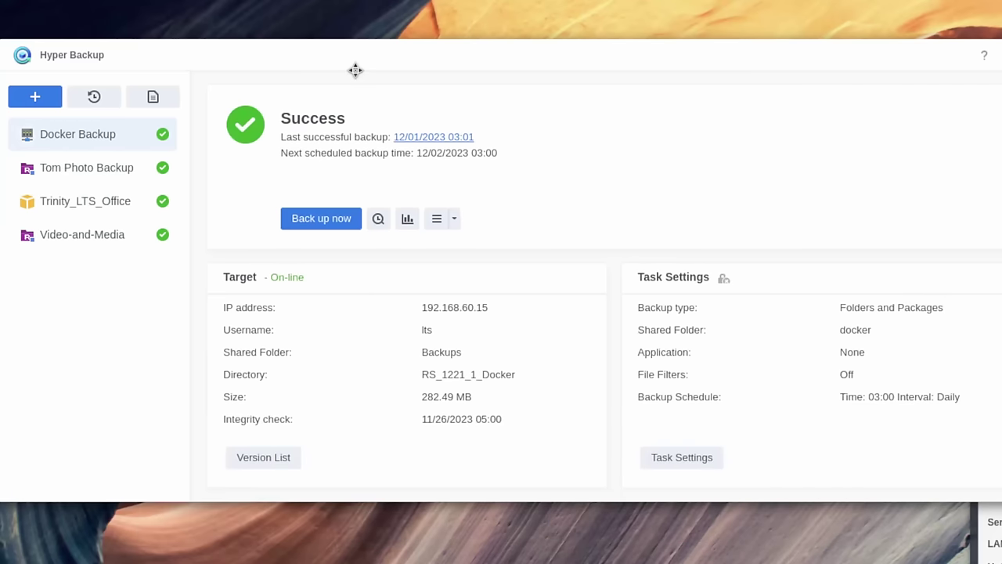
- Create a Folders and Packages backup task to an rsync destination keeping a single version
click(32, 98)
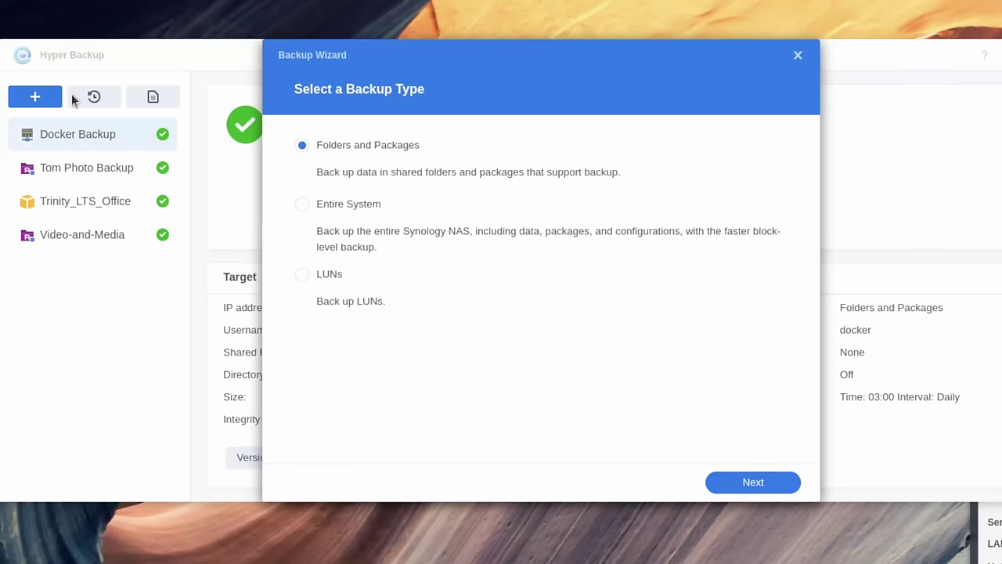
click(764, 489)
scroll(488, 264, down, 5)
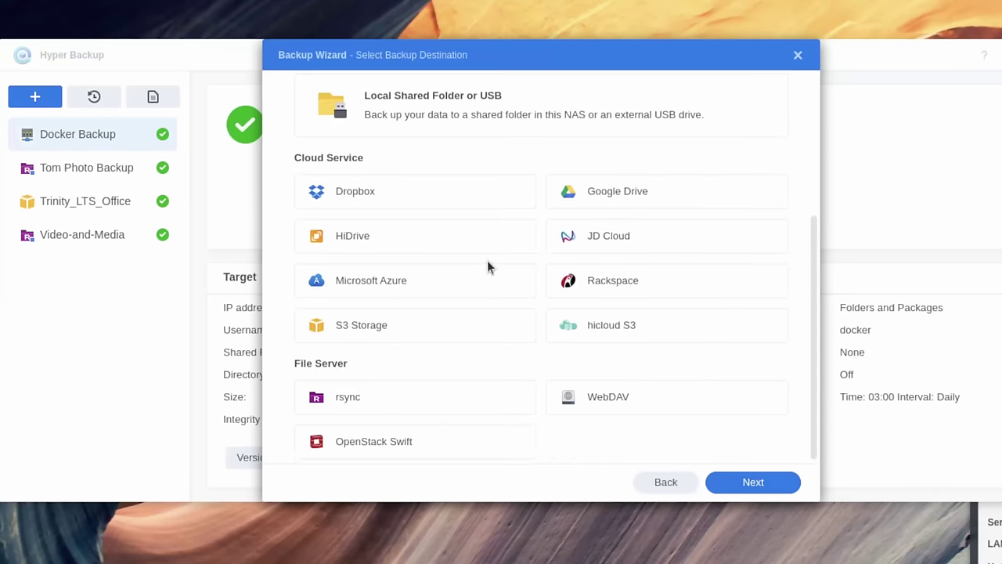
click(344, 387)
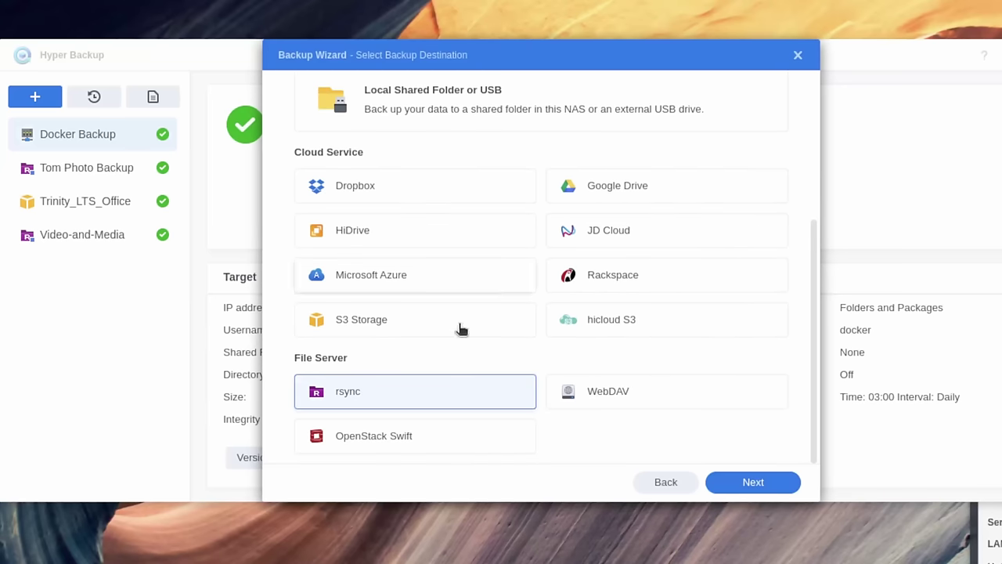
click(744, 475)
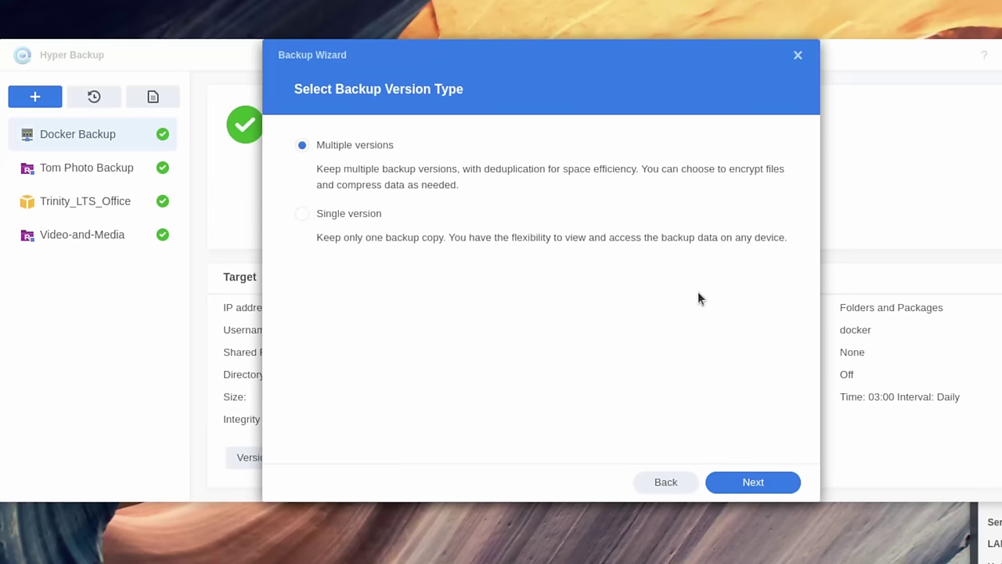
click(354, 214)
- Point the destination to an rsync-compatible server at 172.16.16.4, port 30027
click(775, 482)
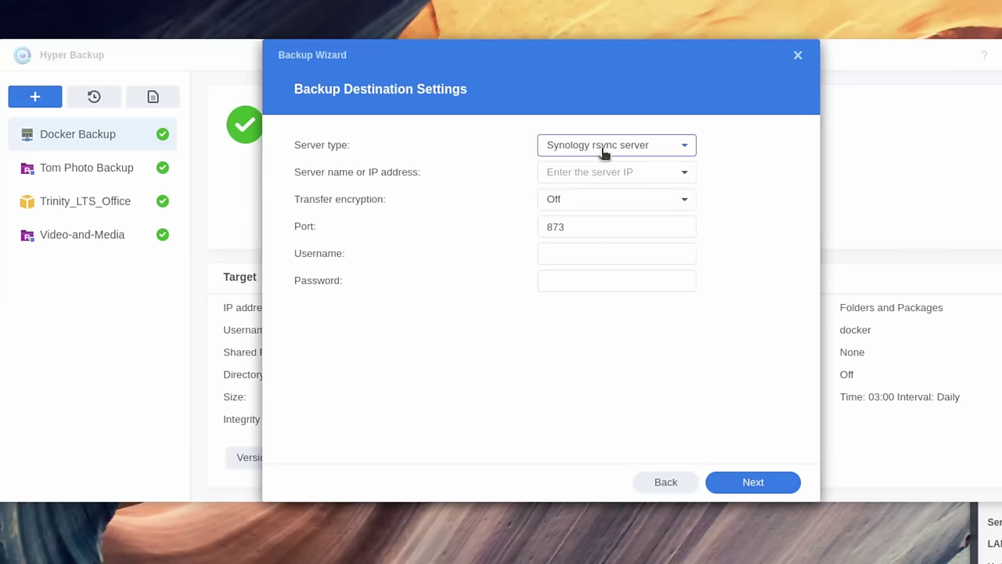
click(605, 151)
click(603, 199)
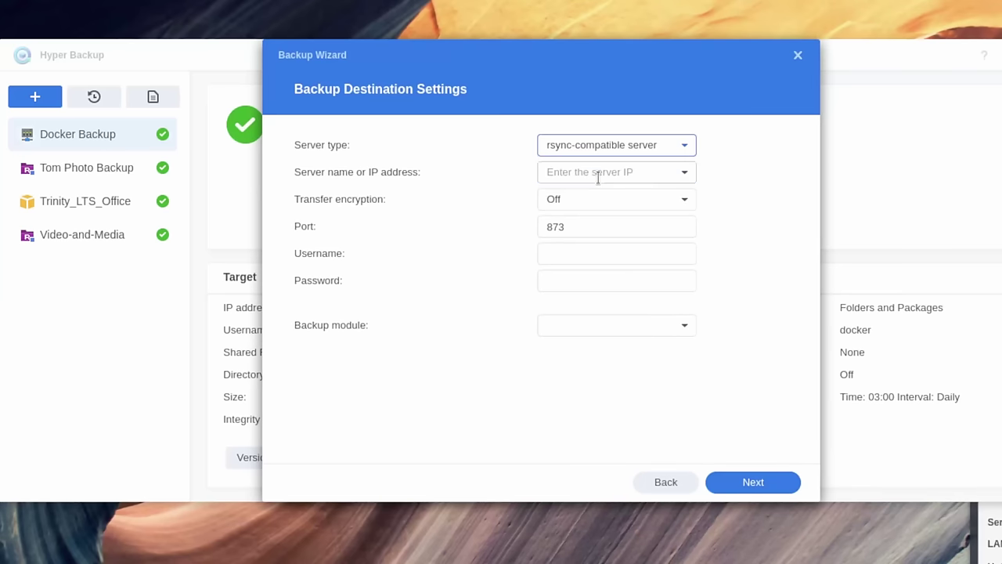
click(598, 175)
text(172.16.16.4)
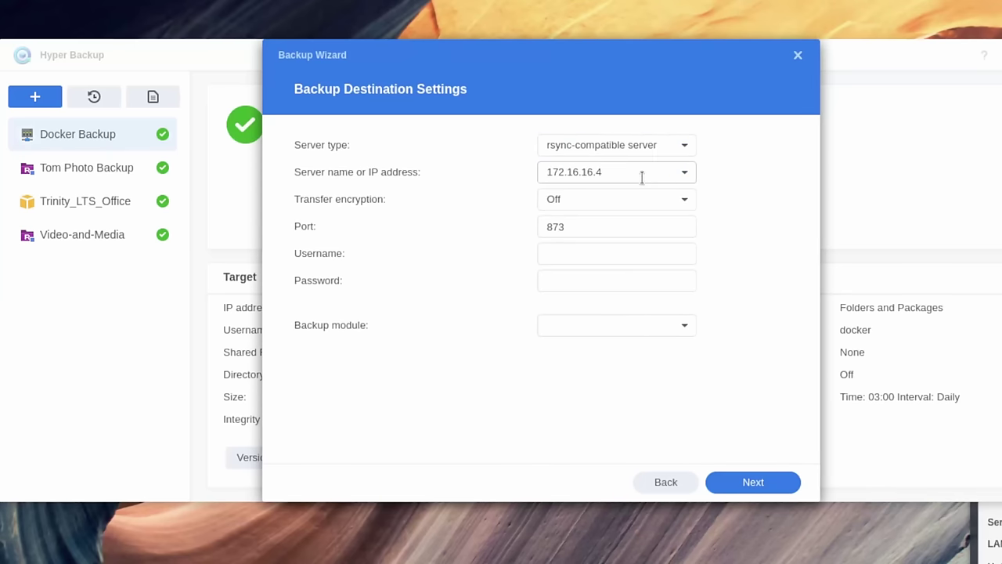
click(572, 219)
double_click(590, 228)
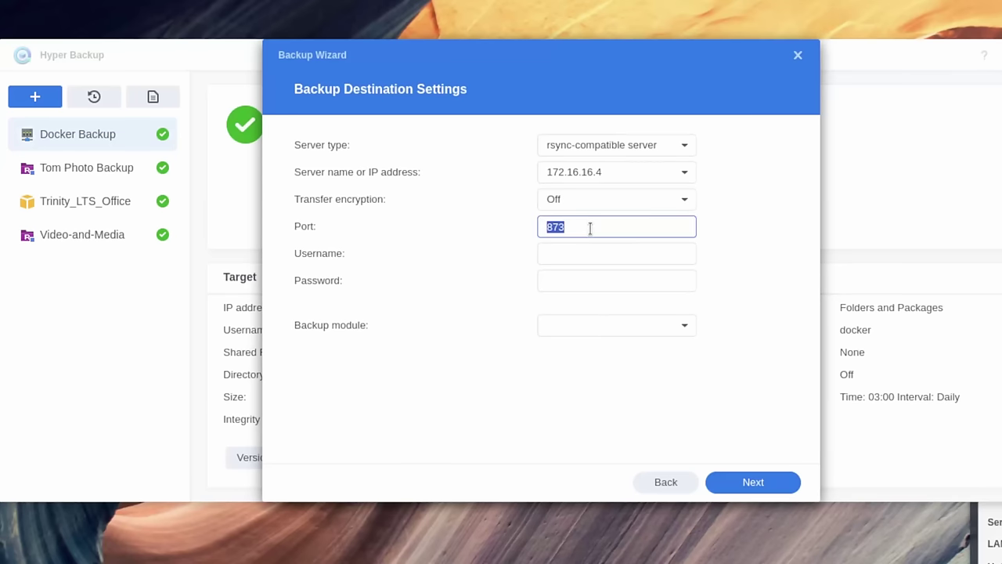
text(30027)
- Enter the rsync username and choose the YouTube_Rysnc_Demo backup module
click(588, 253)
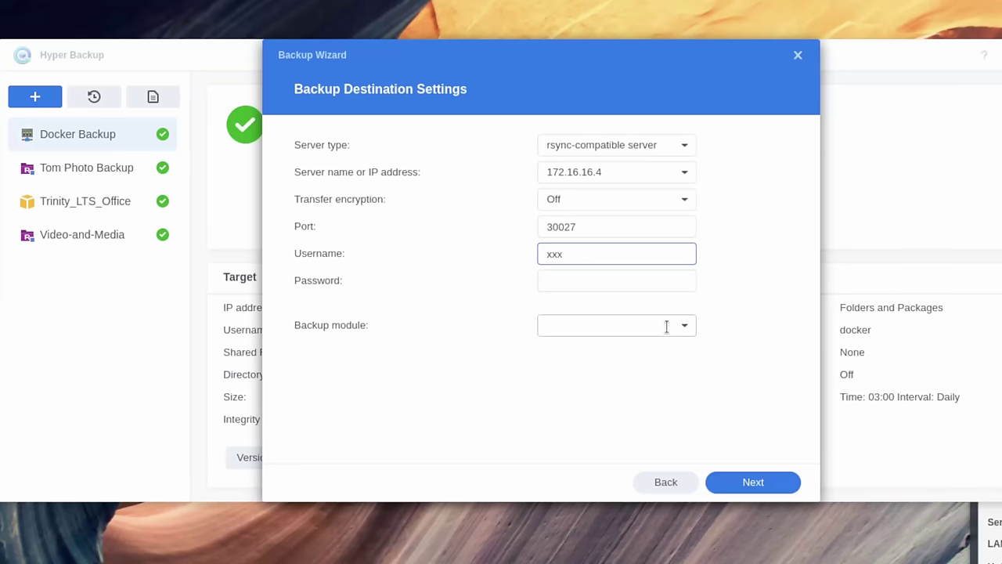
key(BackSpace)
key(BackSpace)
key(BackSpace)
click(615, 325)
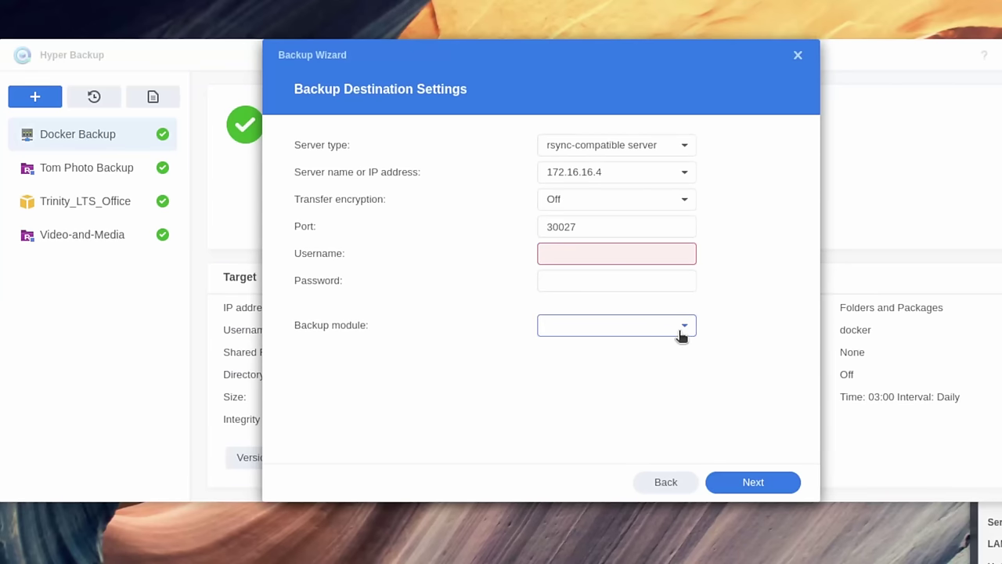
click(600, 249)
text(xxx)
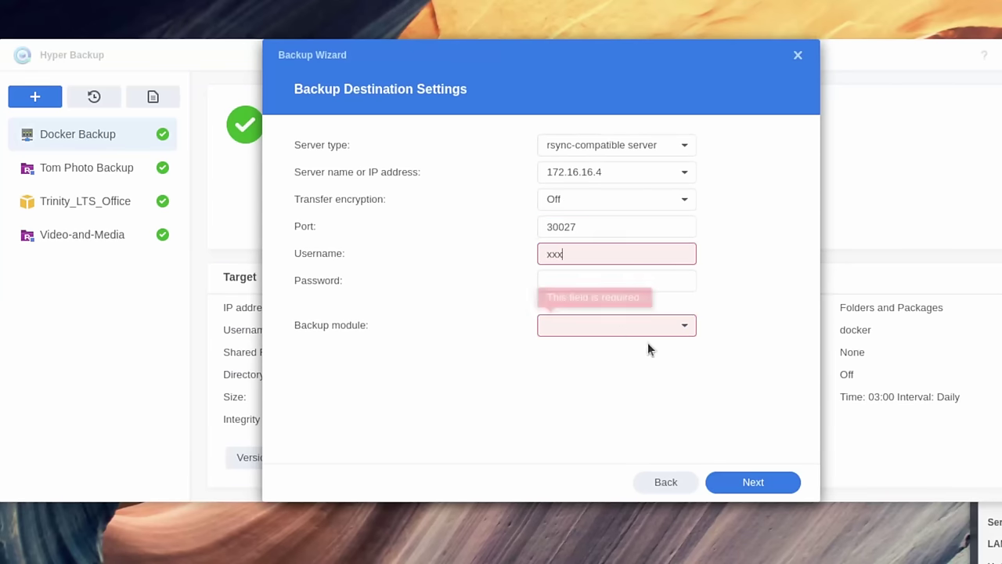
click(684, 332)
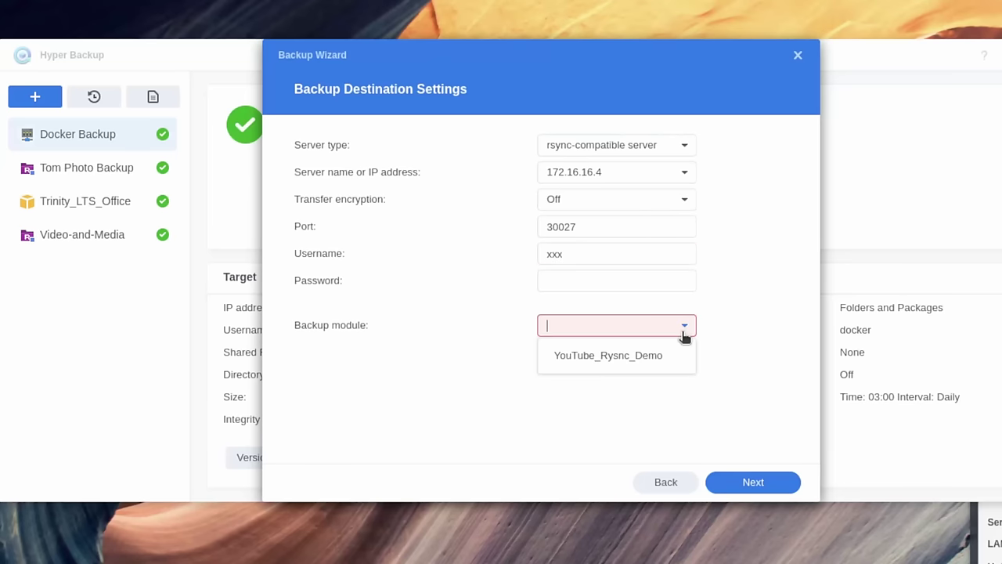
click(615, 364)
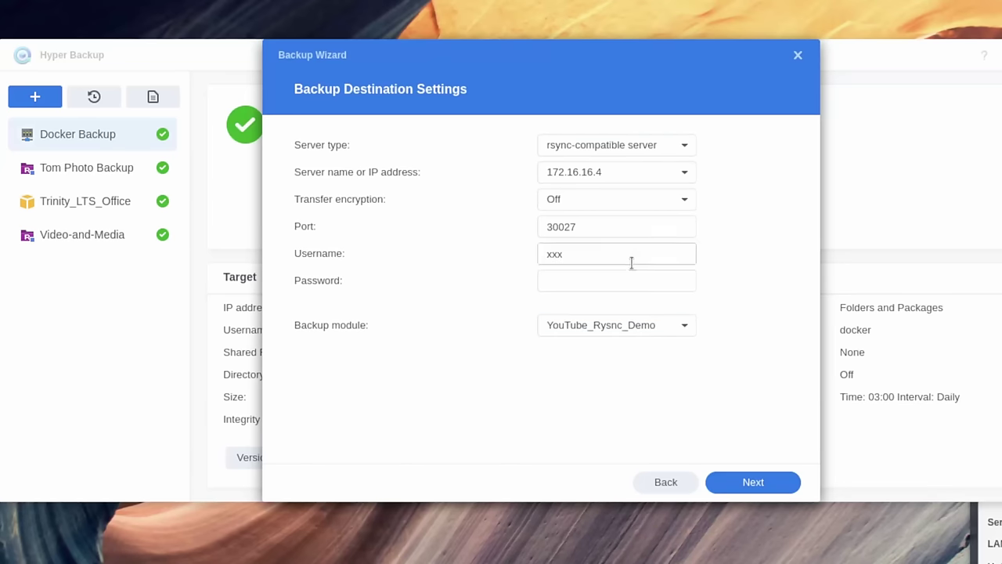
click(757, 485)
- Include the docker folder in the backup and skip application backup
click(345, 219)
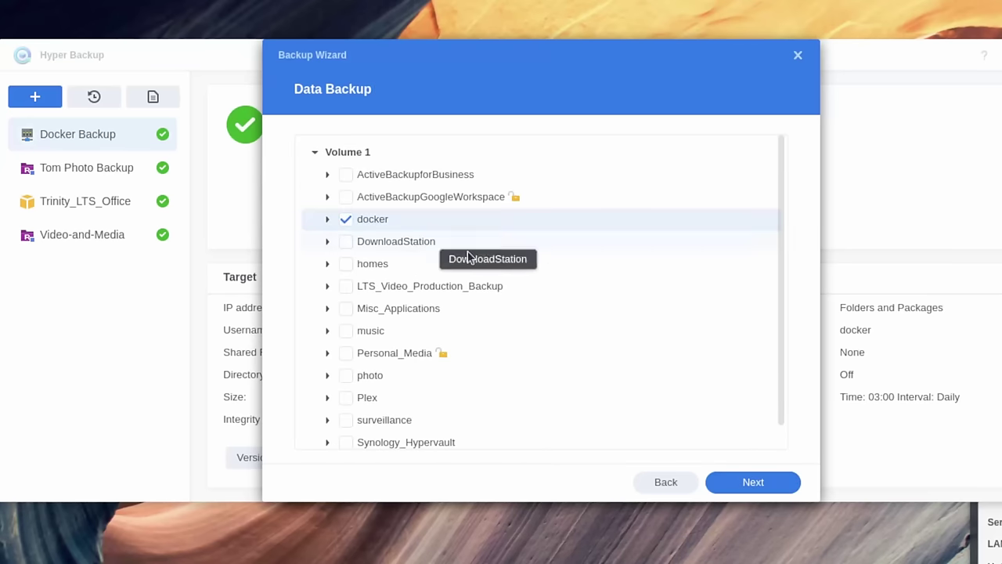
click(750, 484)
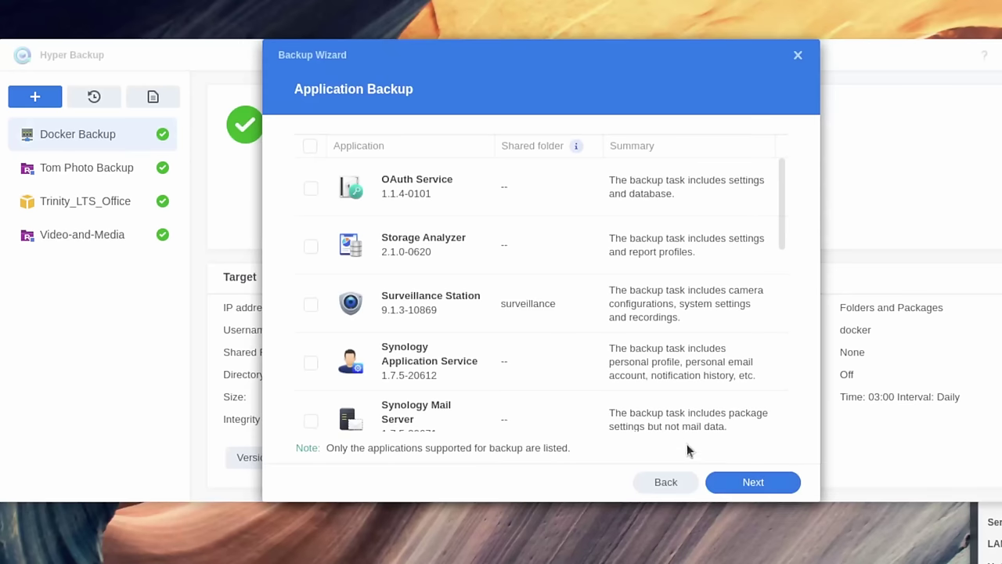
click(665, 482)
scroll(582, 224, down, 1)
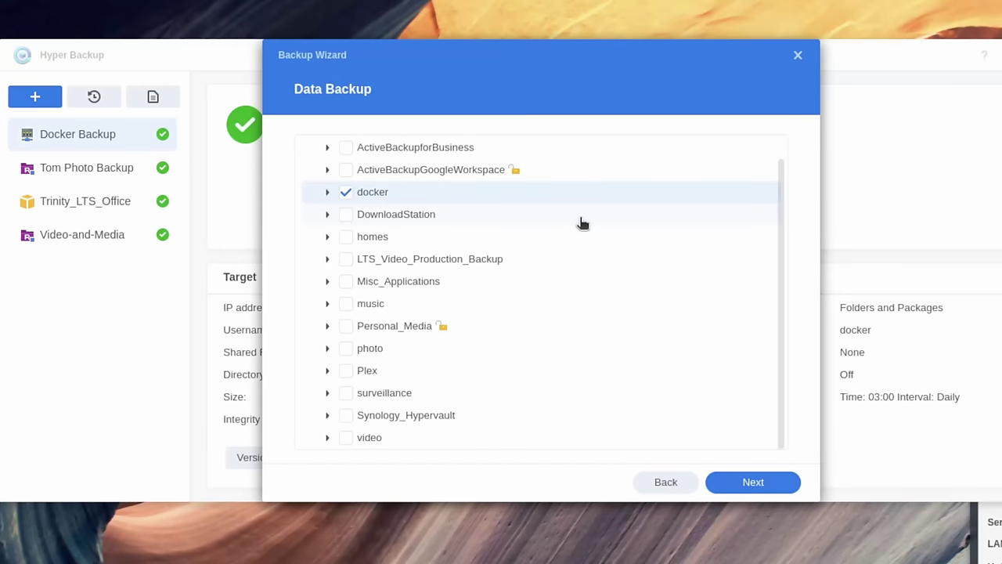
scroll(583, 224, up, 1)
click(754, 487)
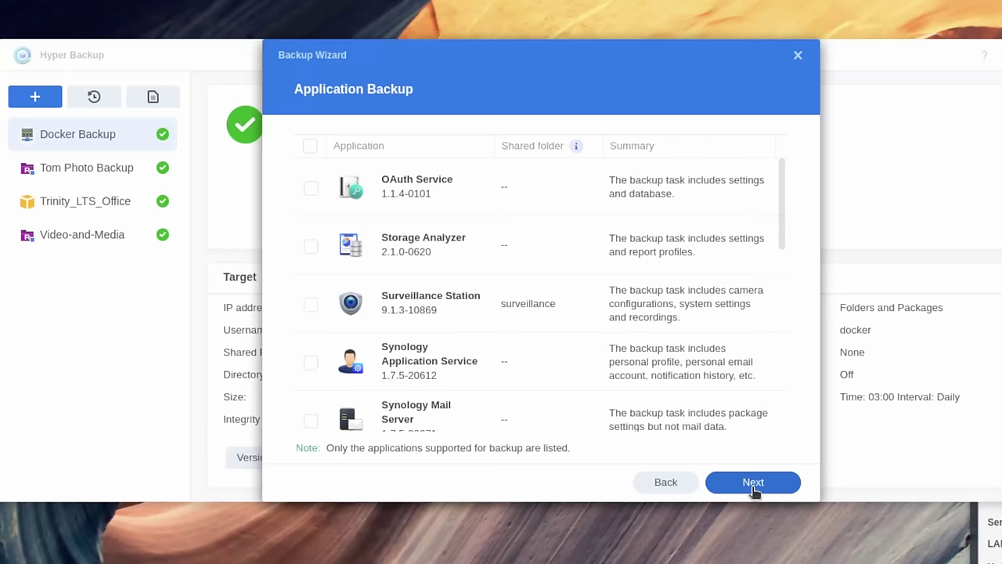
scroll(736, 385, down, 2)
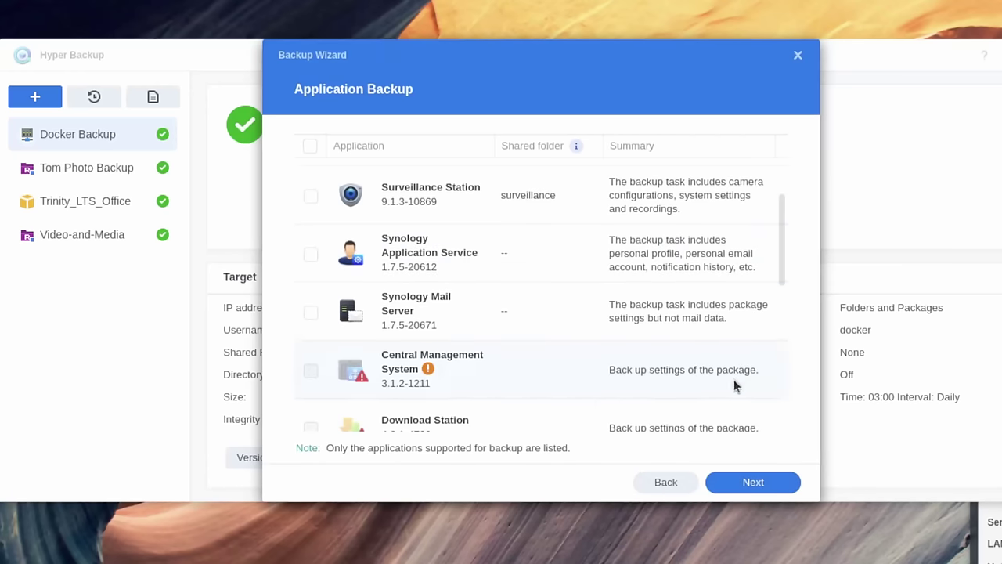
click(744, 489)
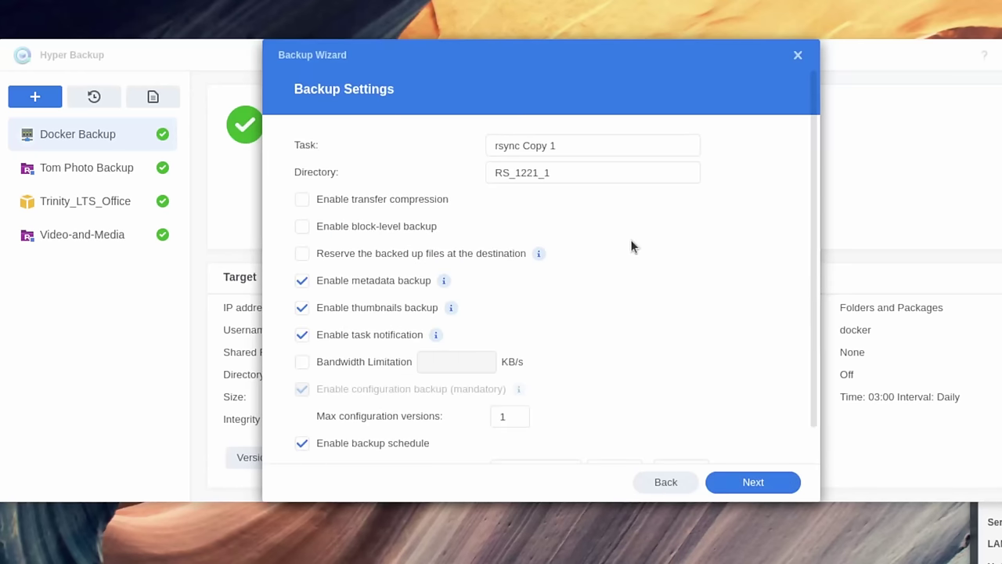
- Rename the backup task to youtube-demo and proceed to the Summary
click(597, 148)
key(ctrl+a)
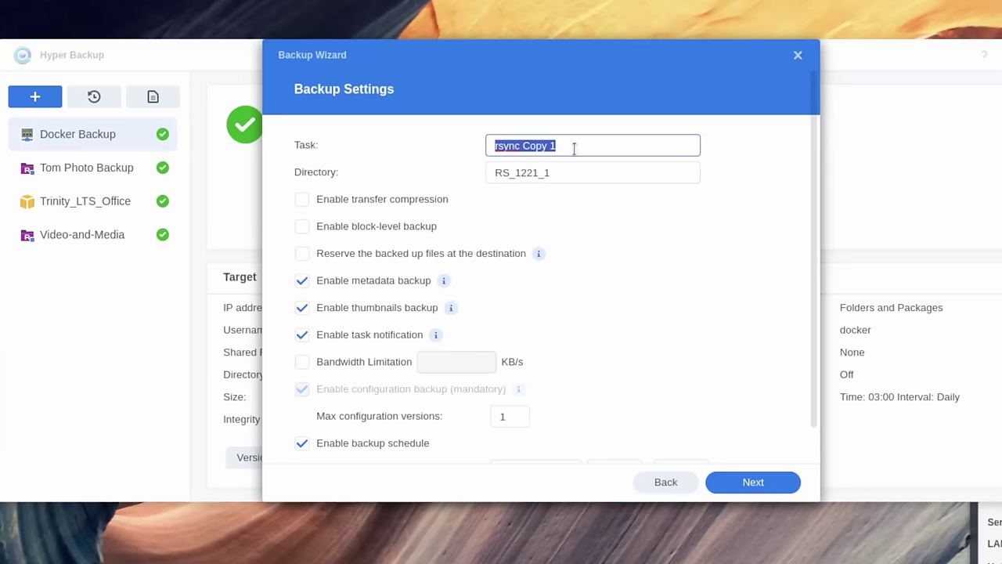
text(youtube-demo)
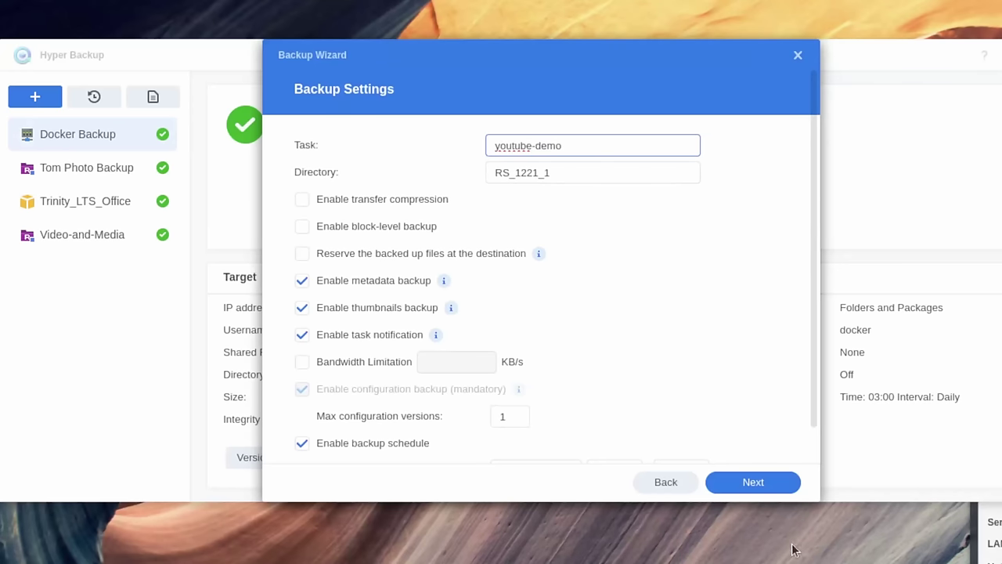
click(747, 481)
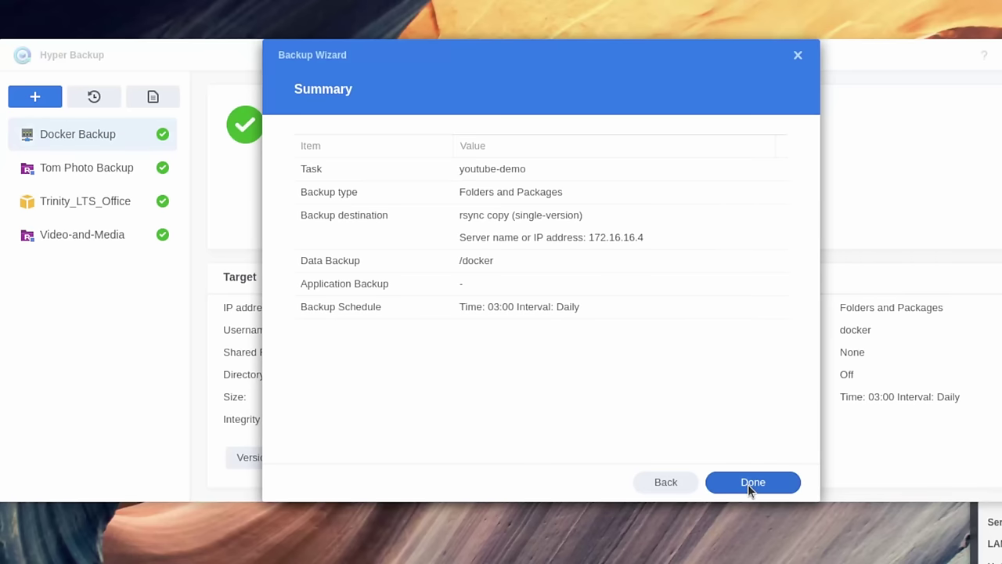
- Finish the youtube-demo backup task and run its first backup right away
click(748, 482)
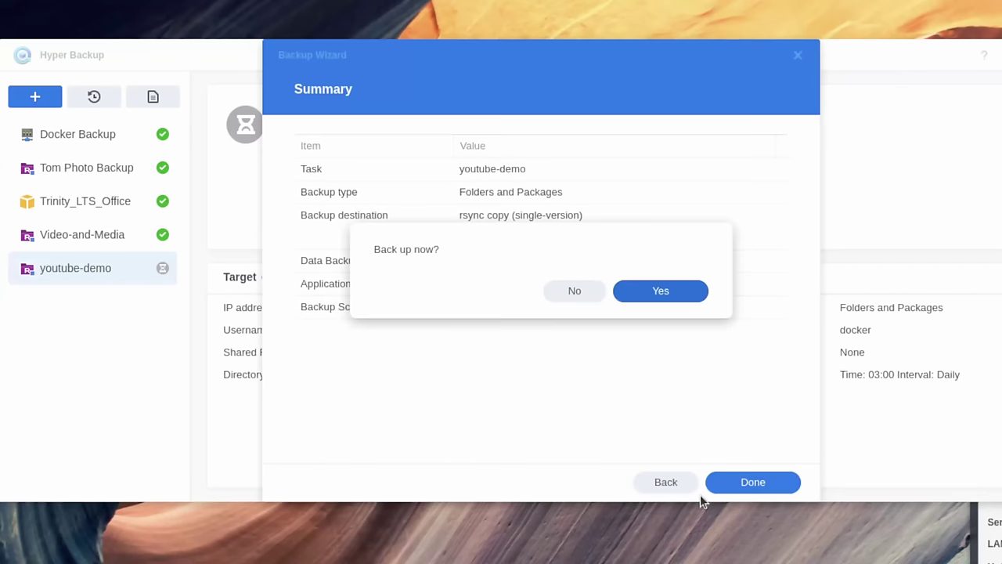
click(673, 295)
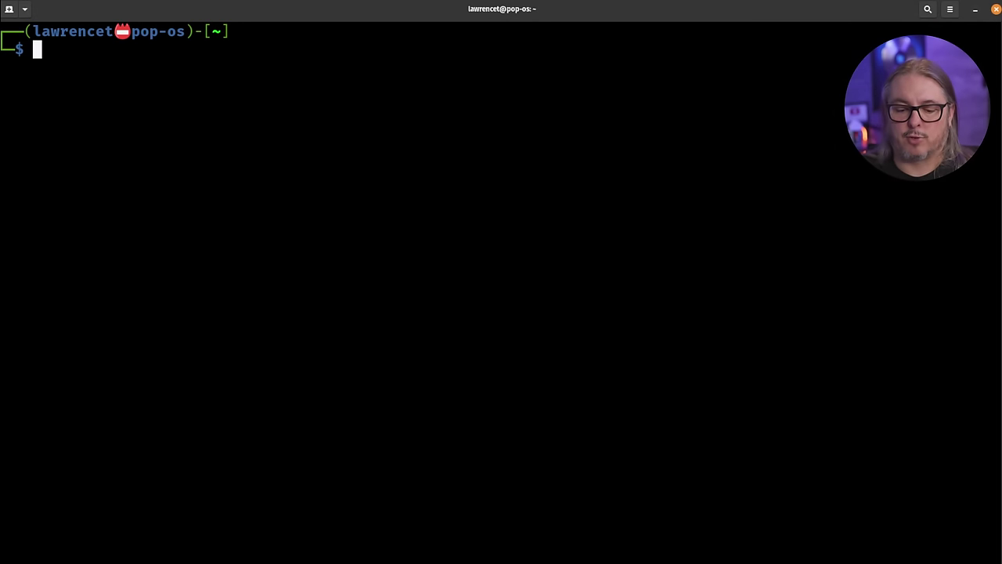
- SSH into TrueNAS-mini-r and list the contents of /mnt/Flashy/YouTube_Rysnc_Demo/
text(ssh TrueNAS-mini-r)
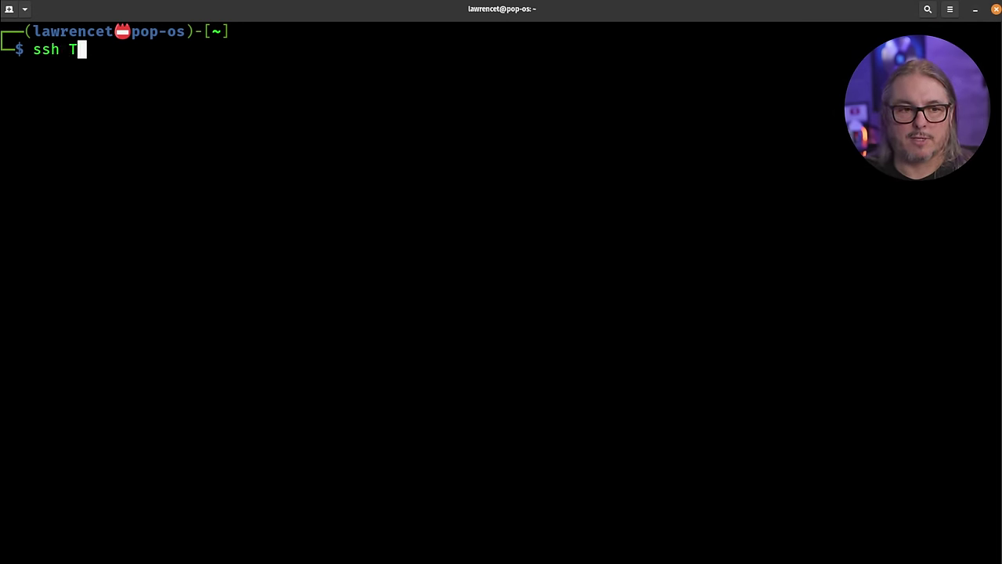
key(Return)
text(cd)
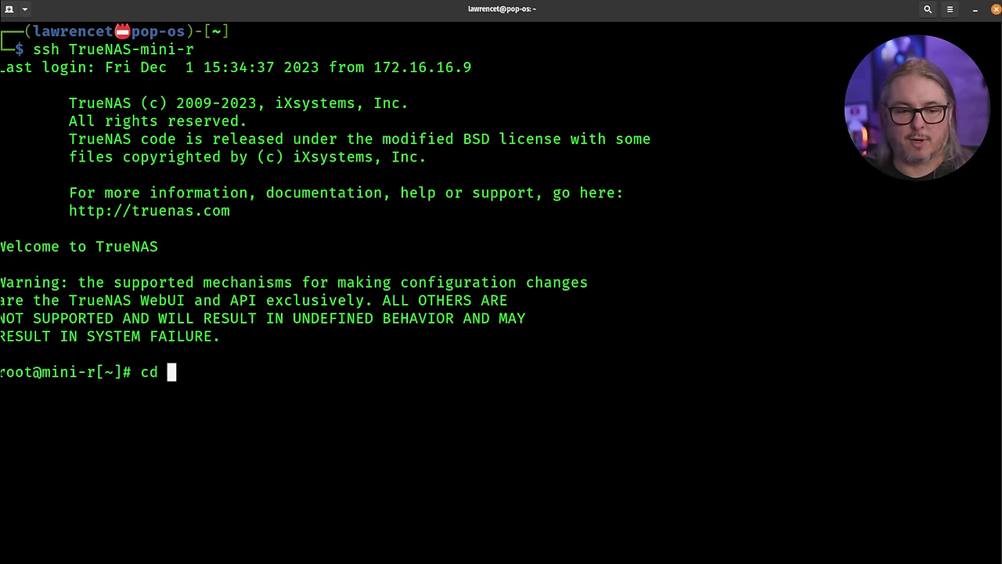
text(/mnt/Flashy/YouTube_Rysnc_Demo/)
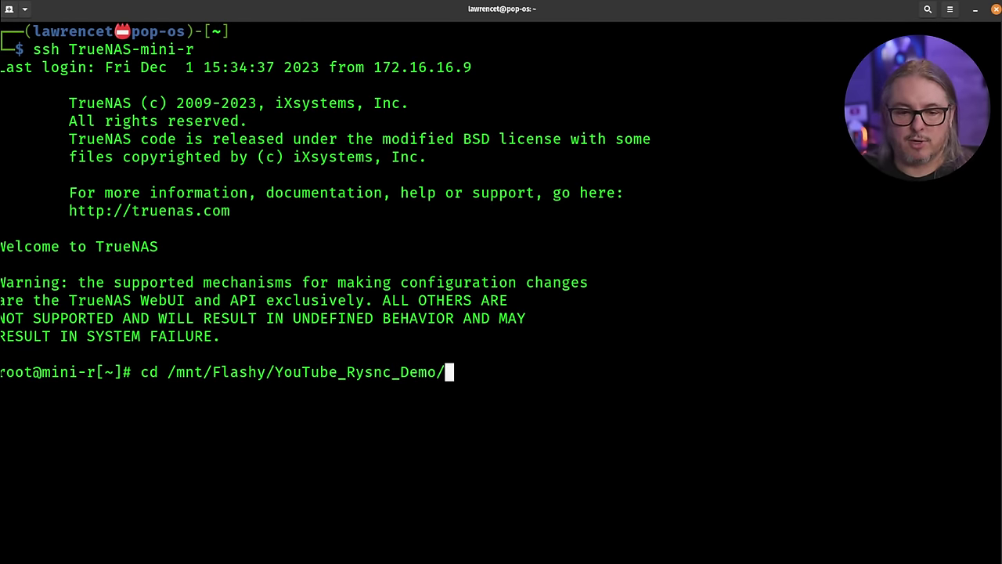
key(Return)
text(ls)
key(Return)
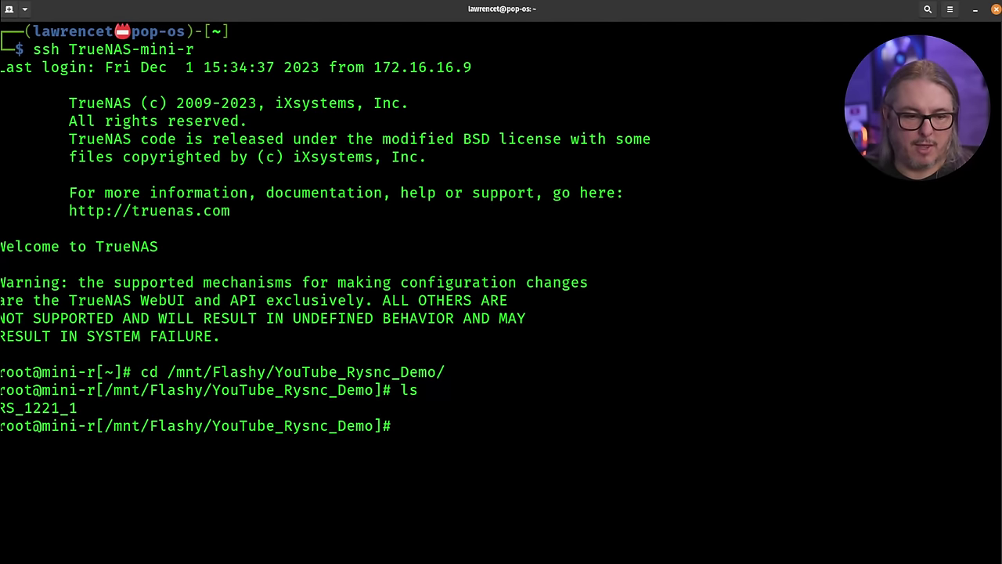
- Change into RS_1221_1/docker and list it, showing FreshRSS and Uptime_Kuma
text(cd R)
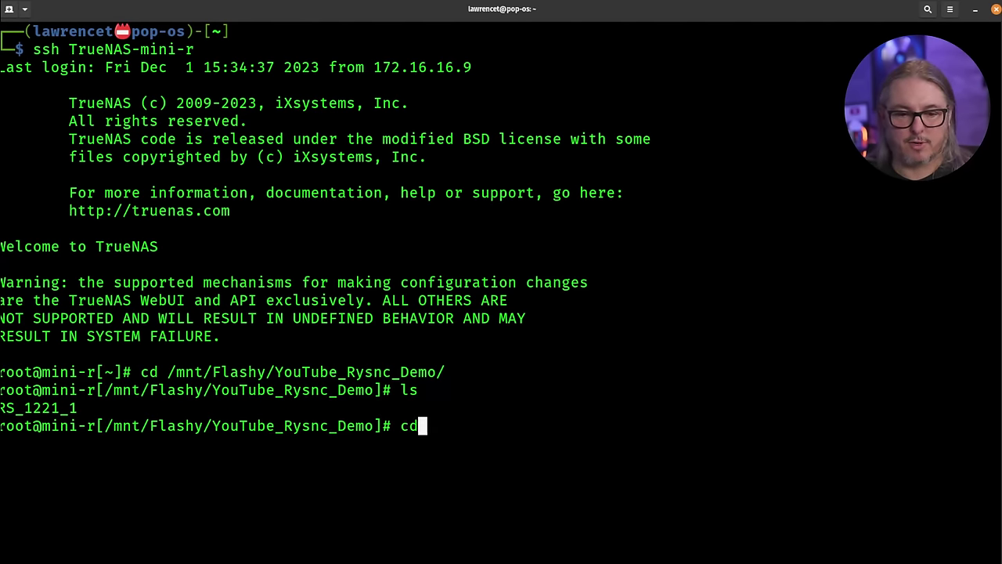
key(Tab)
key(Tab)
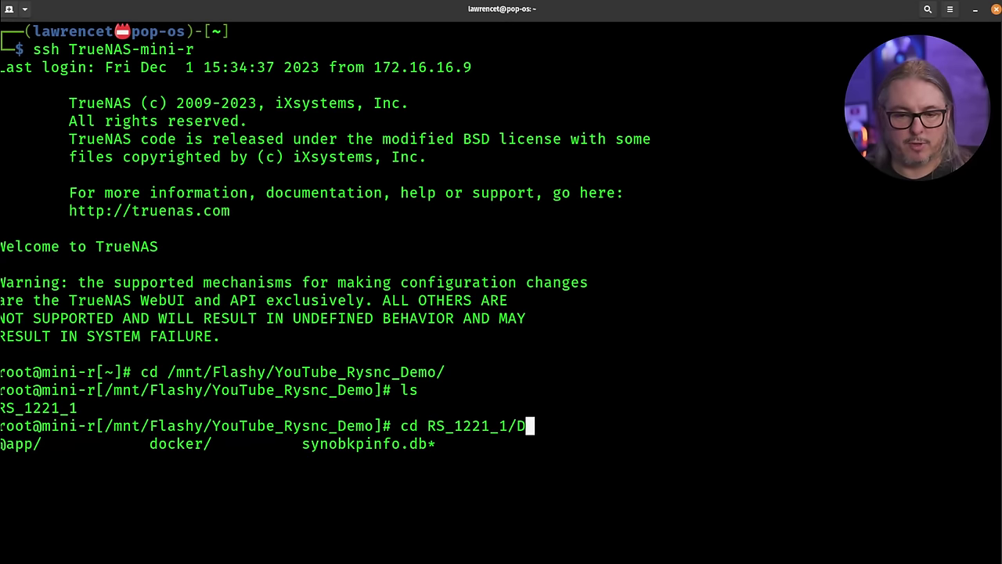
text(d)
key(Tab)
key(Return)
text(ls)
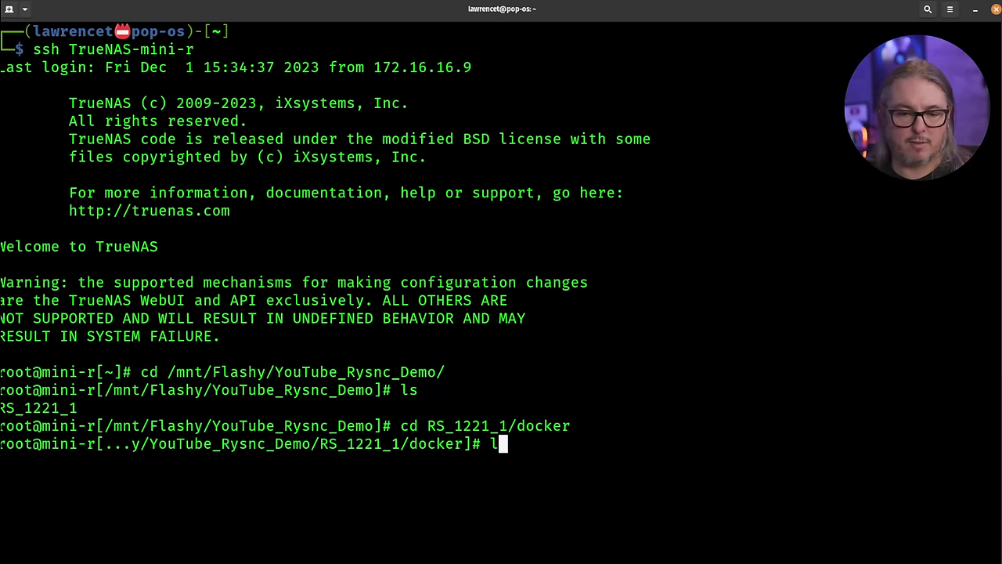
key(Return)
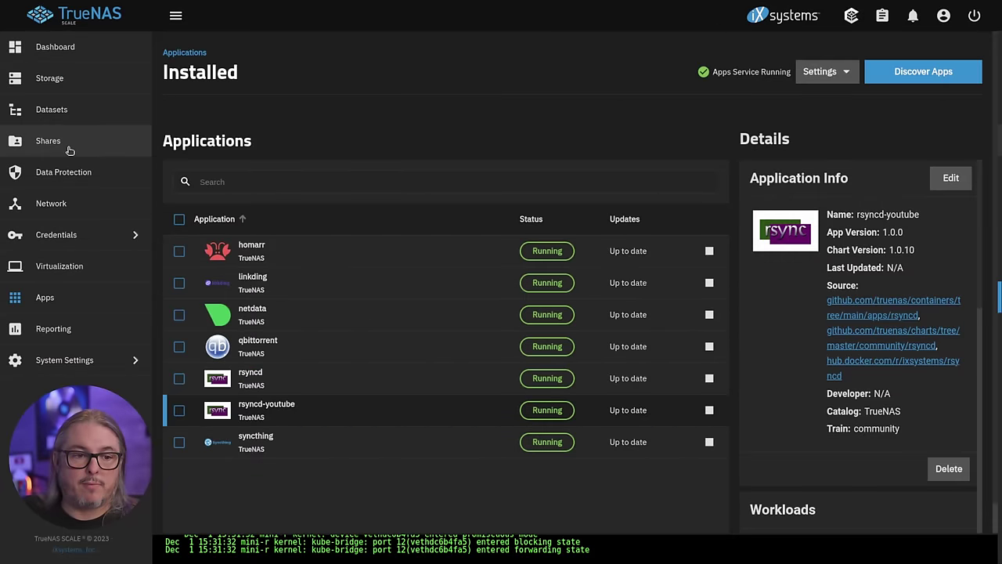
- On Data Protection, add an rsync task and choose /mnt/Flashy/YouTube_Rsync_Demo as its path
click(73, 181)
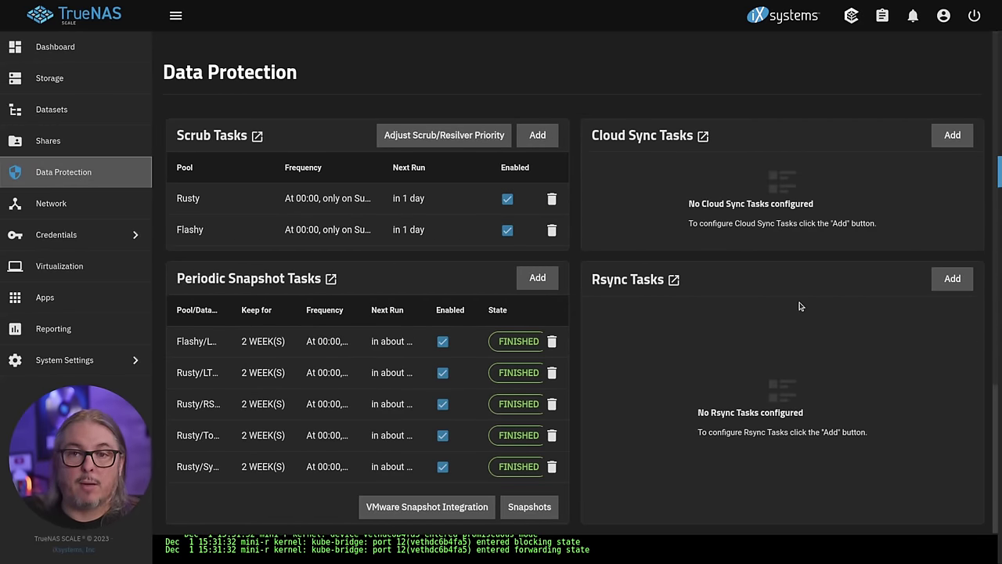
click(952, 279)
click(604, 149)
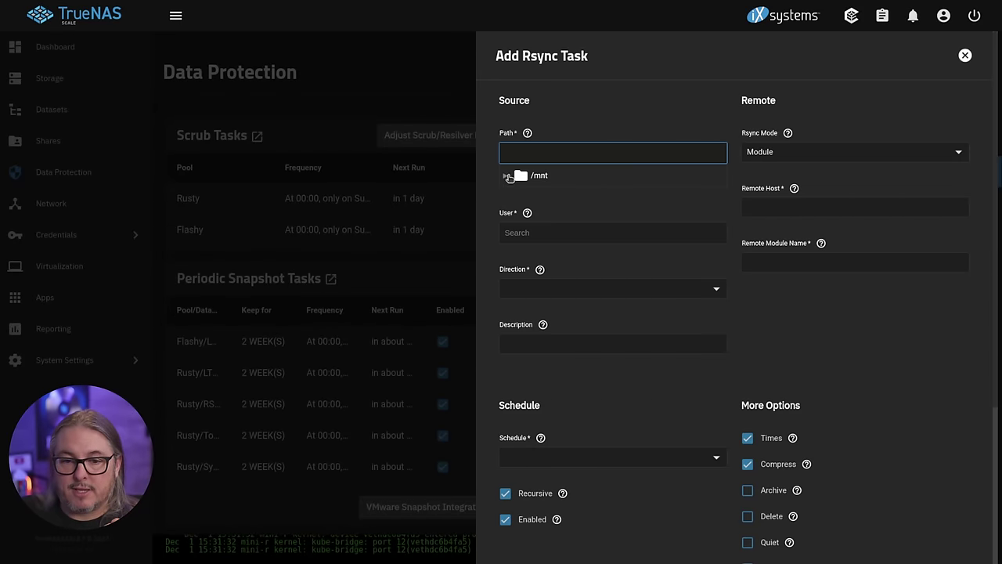
click(505, 175)
click(518, 195)
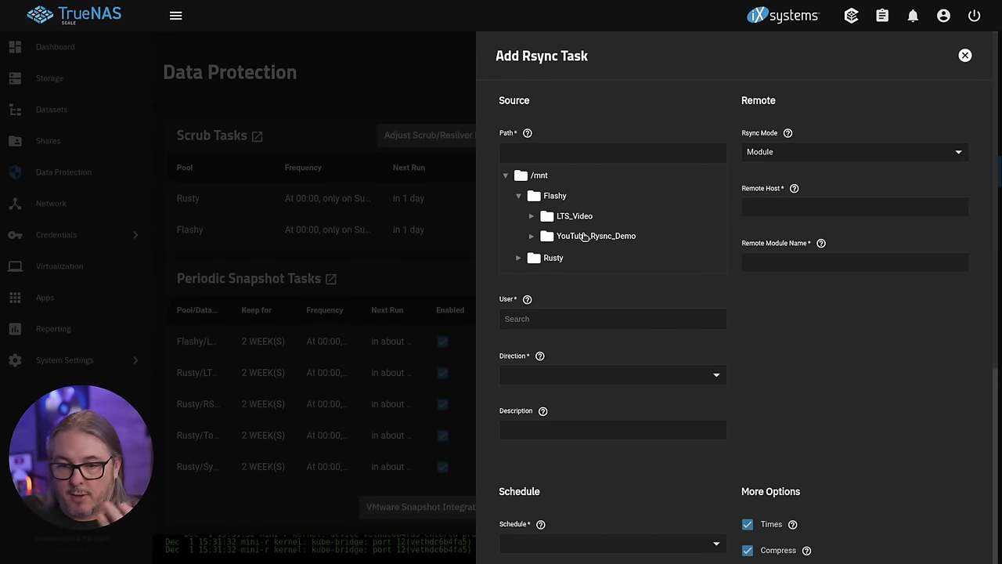
click(584, 236)
- Switch Rsync Mode to SSH and back to Module, then discard the form unsaved
click(793, 205)
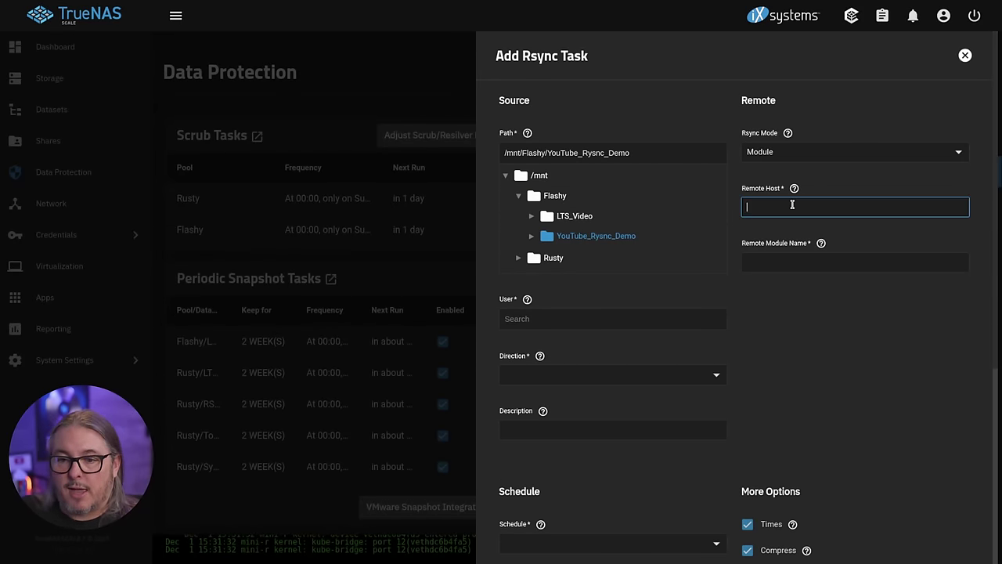
click(807, 157)
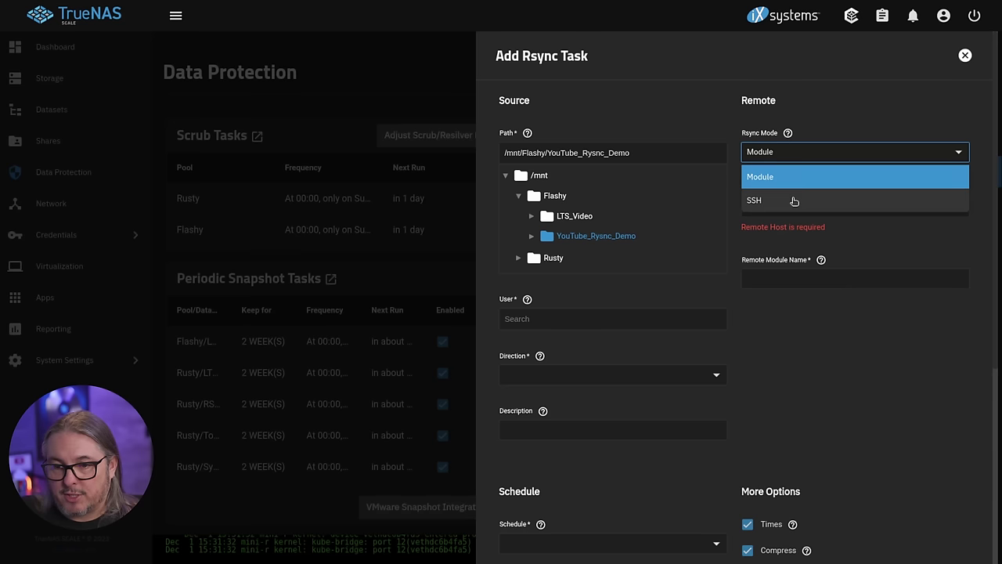
click(794, 200)
click(805, 154)
click(795, 175)
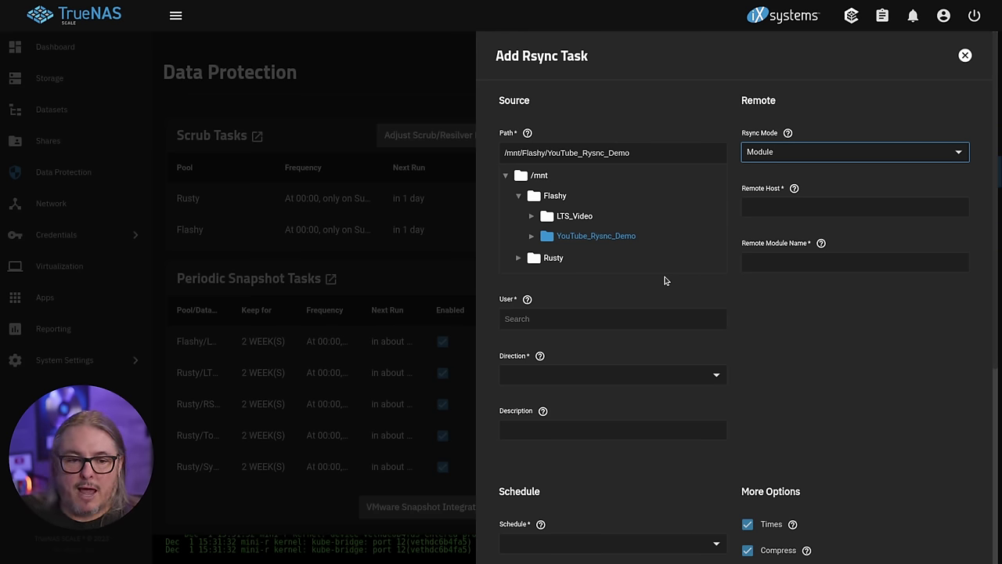
click(403, 257)
scroll(419, 268, down, 3)
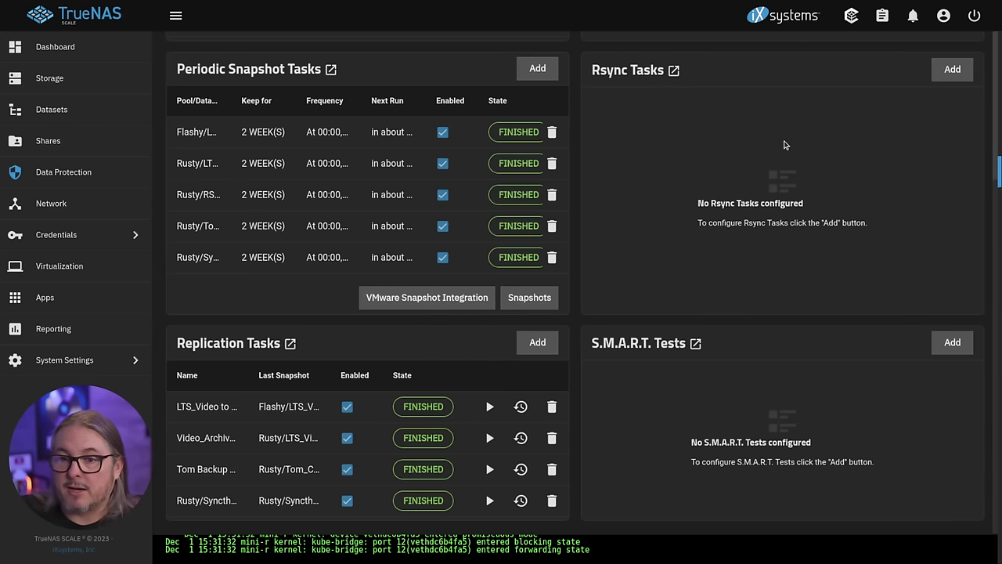
- In a new Add Rsync Task form, enter the user account and set Direction to Push
scroll(850, 142, up, 3)
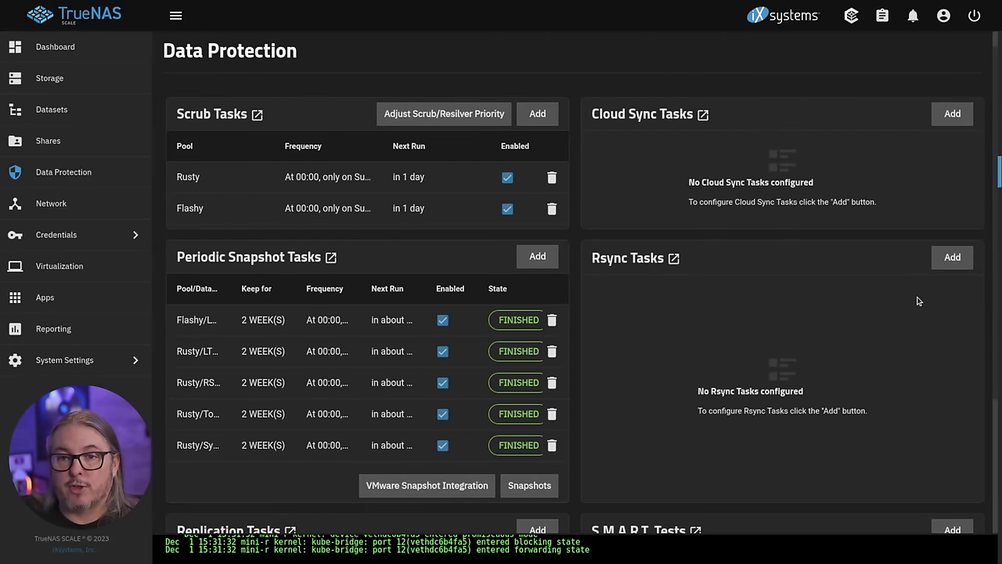
click(953, 259)
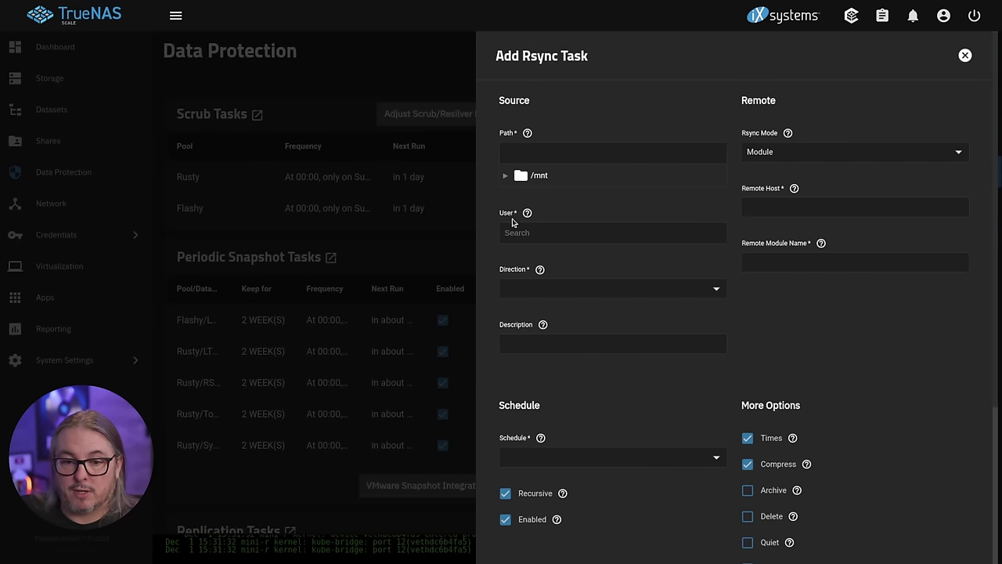
click(515, 232)
text(tom)
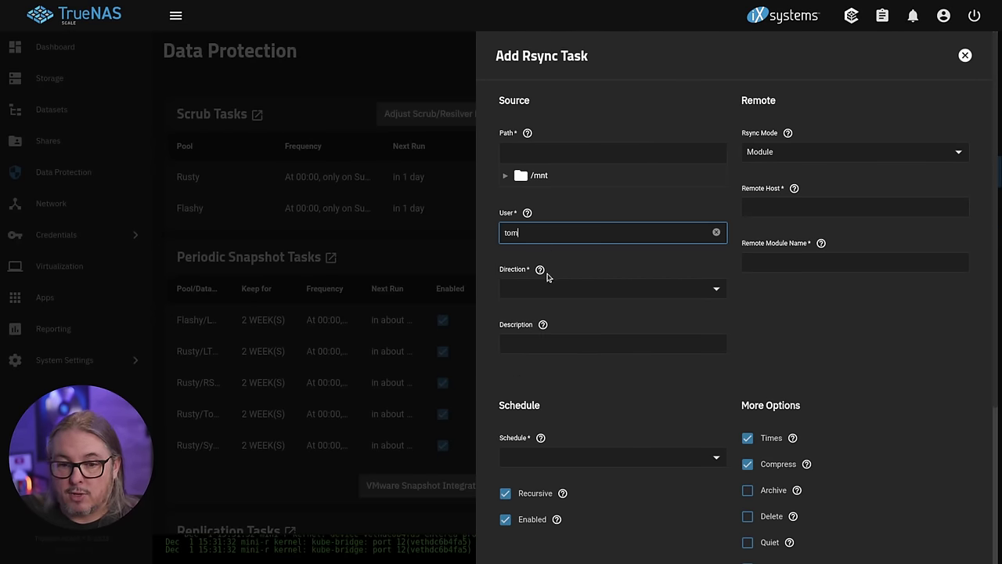
click(556, 291)
click(555, 335)
click(558, 294)
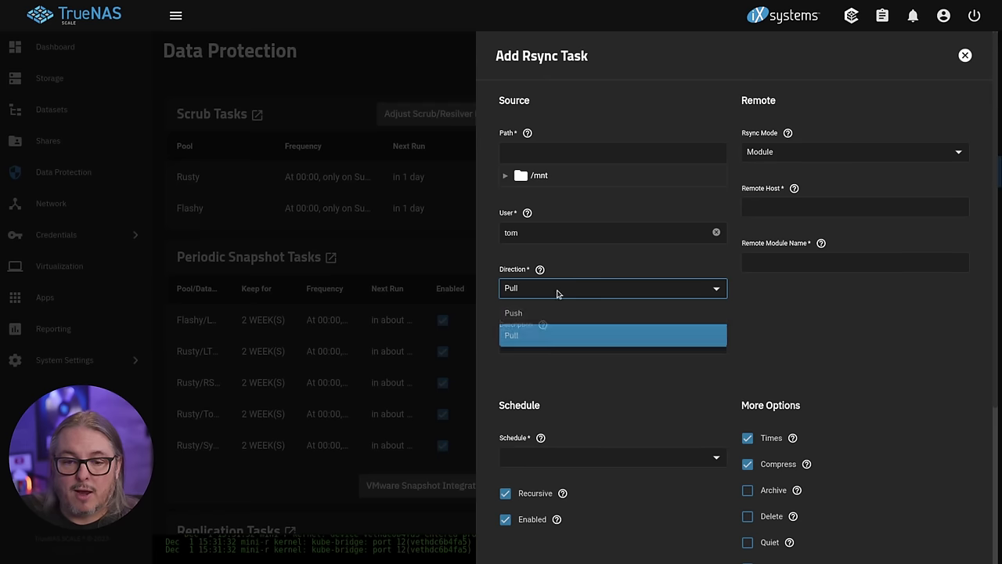
click(548, 313)
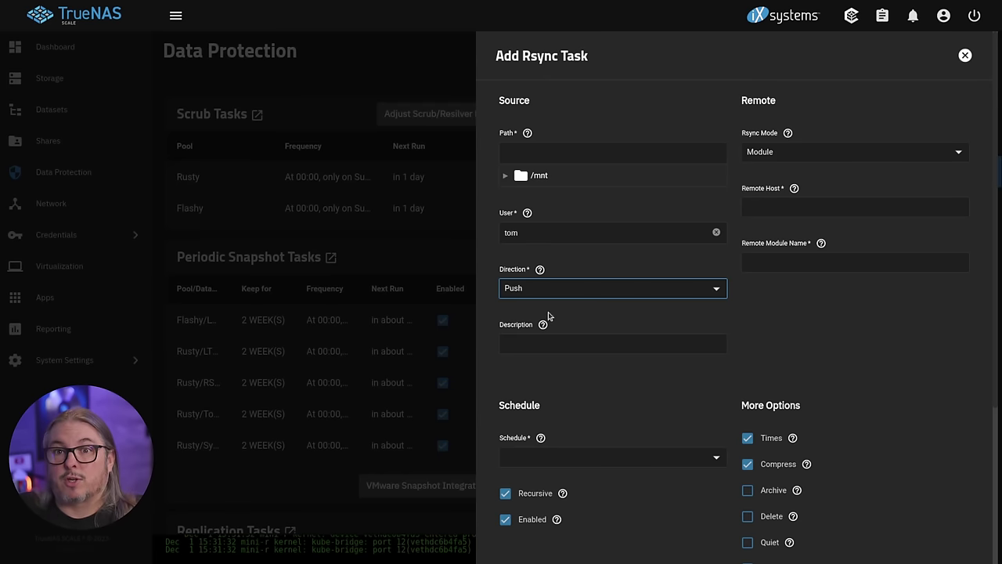